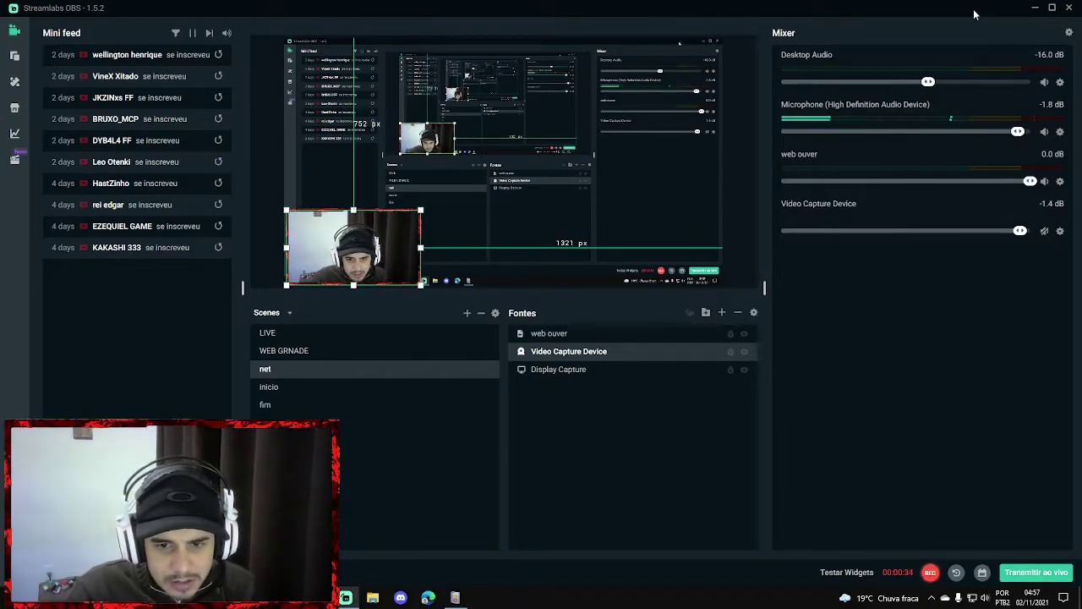
Step: Minimize the Streamlabs OBS window and open the user's temporary files folder by running %TEMP%
{"action": "double_click", "coordinate": [876, 17]}
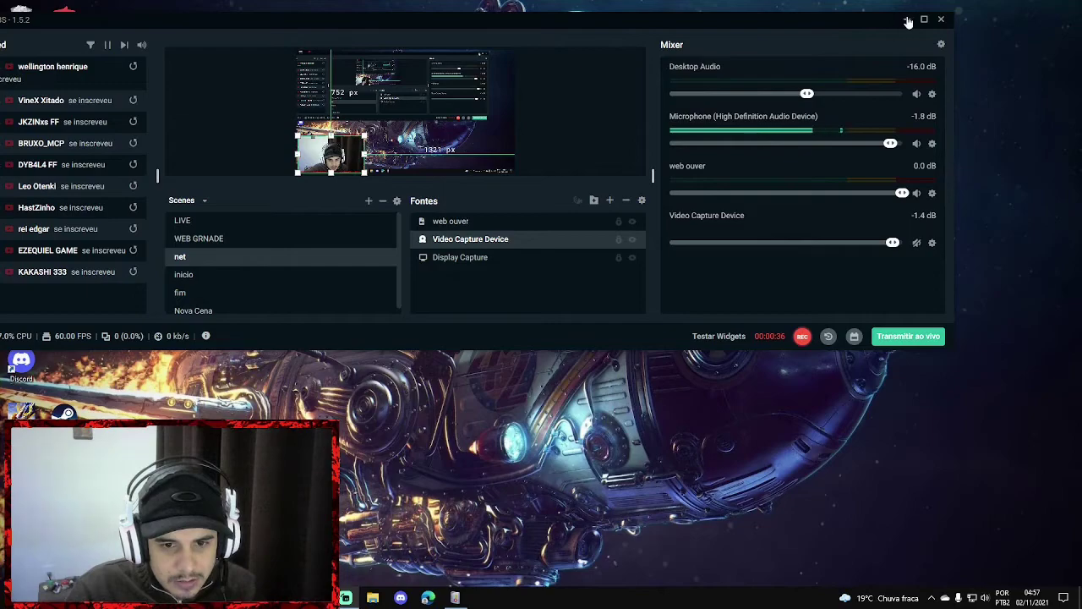
{"action": "left_click", "coordinate": [906, 18]}
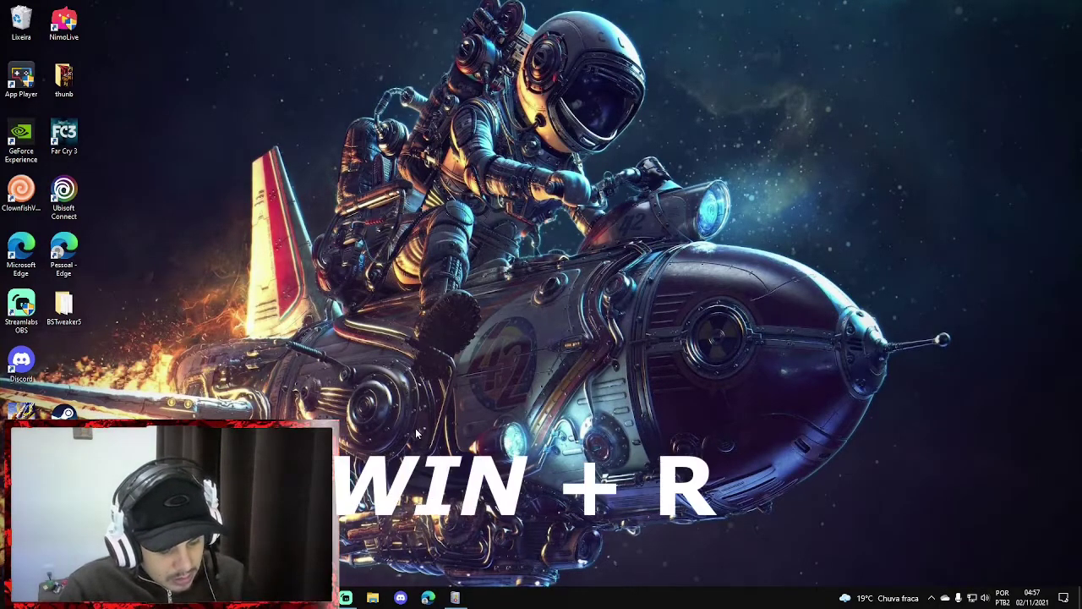
{"action": "key", "text": "super+r"}
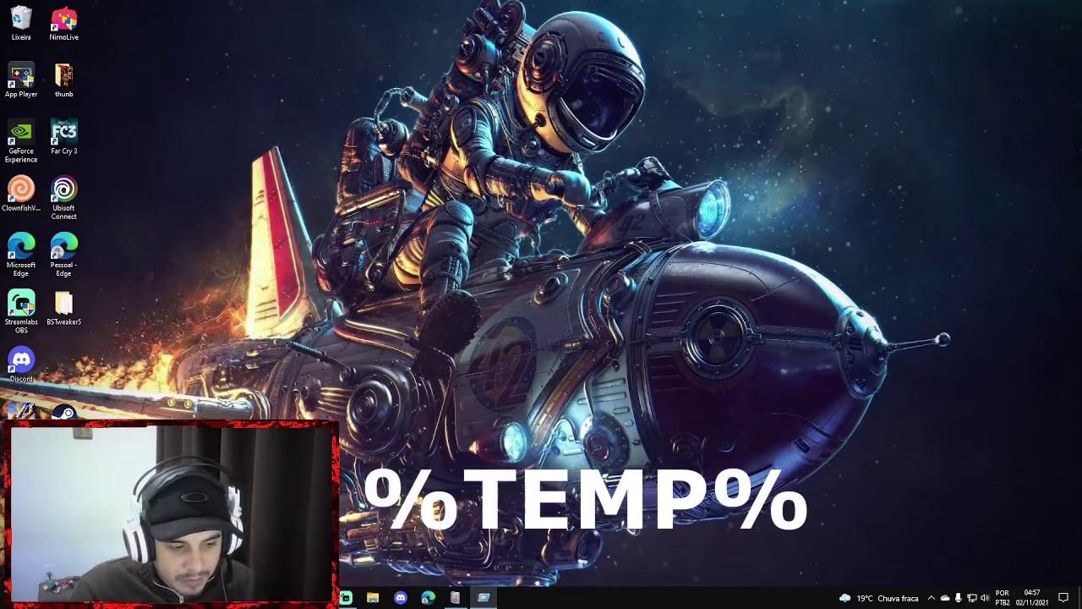
{"action": "key", "text": "Return"}
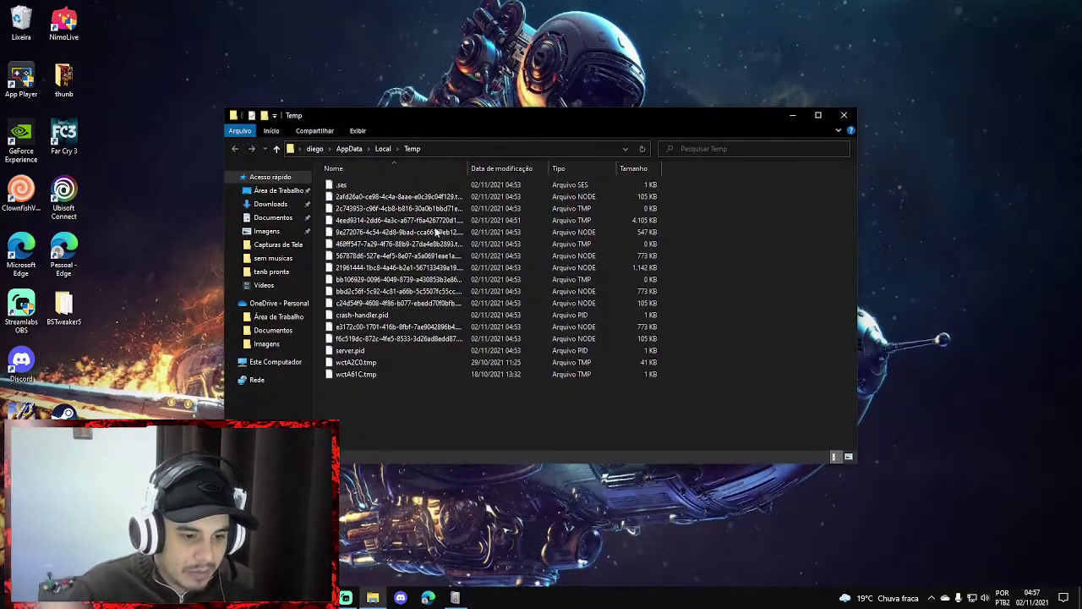
Step: Delete all files in the user's Temp folder, skipping any that are in use, and close the folder
{"action": "left_click", "coordinate": [397, 267]}
{"action": "left_click", "coordinate": [409, 222], "text": "ctrl"}
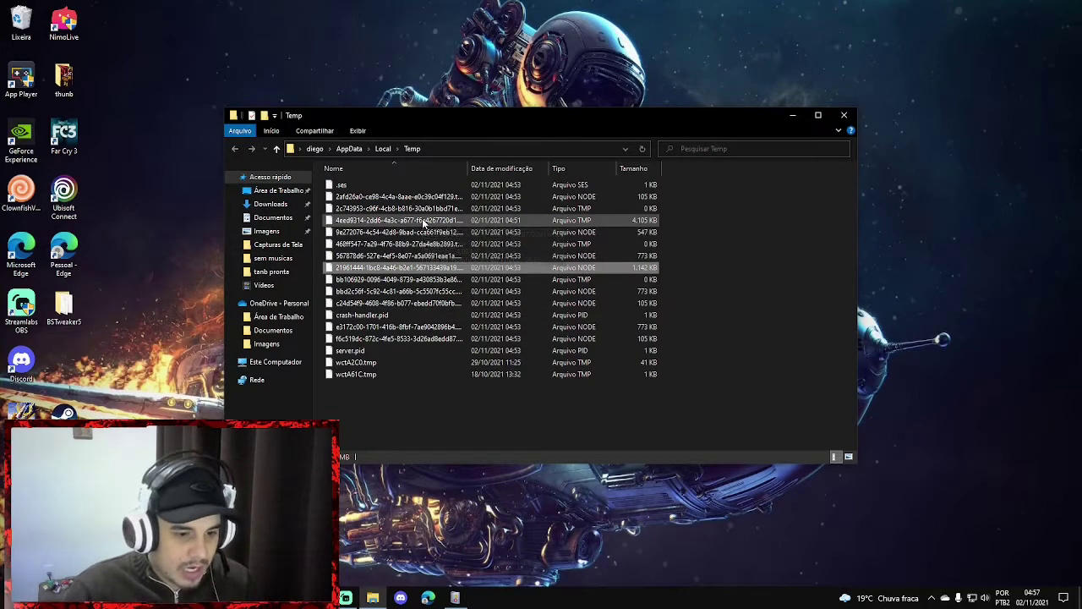
{"action": "left_click", "coordinate": [444, 291]}
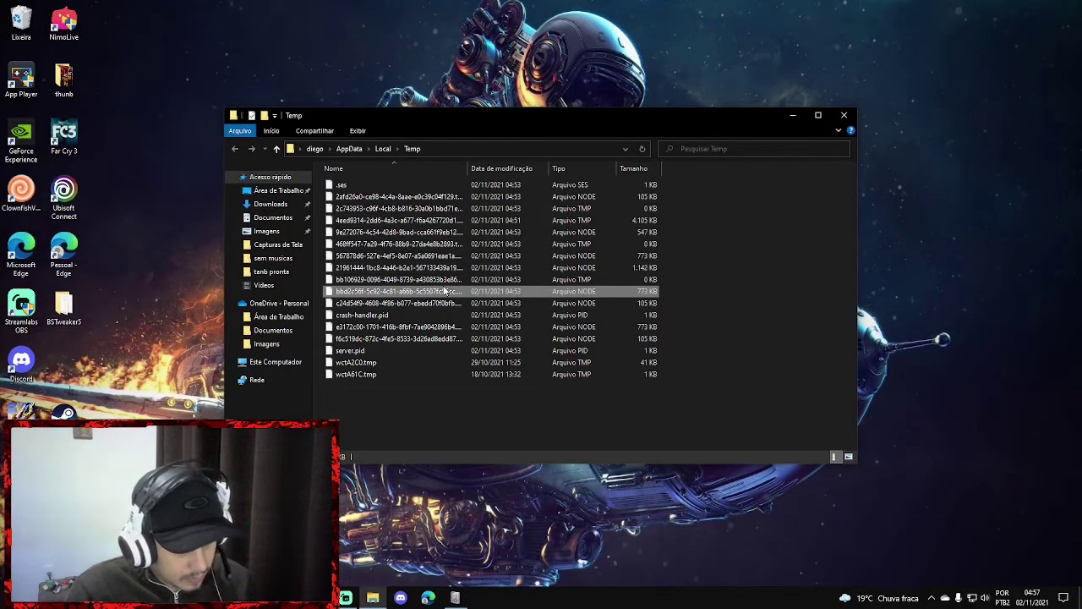
{"action": "key", "text": "ctrl+a"}
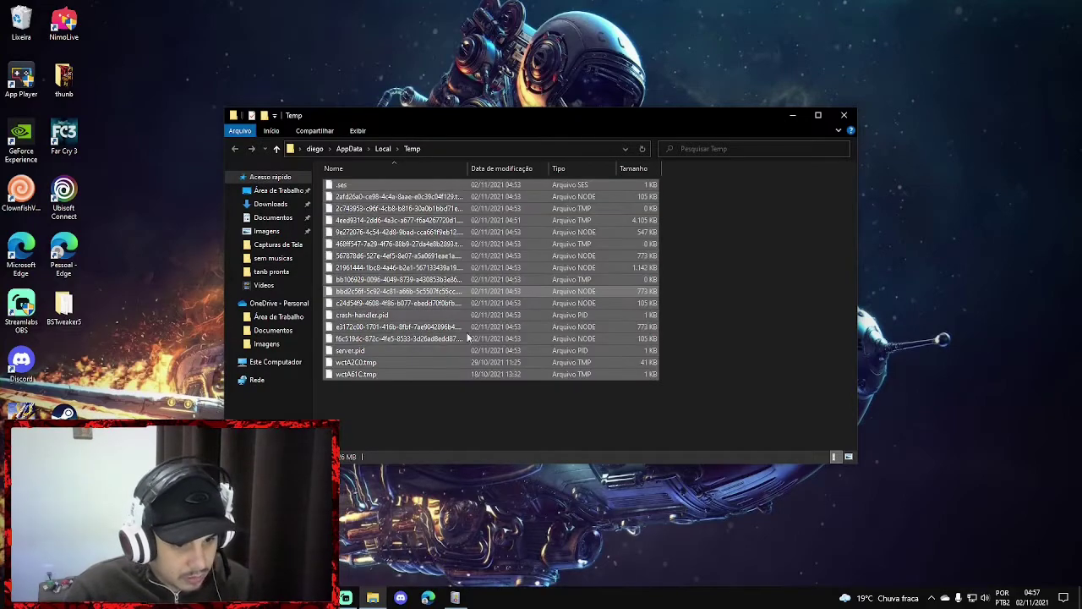
{"action": "key", "text": "Delete"}
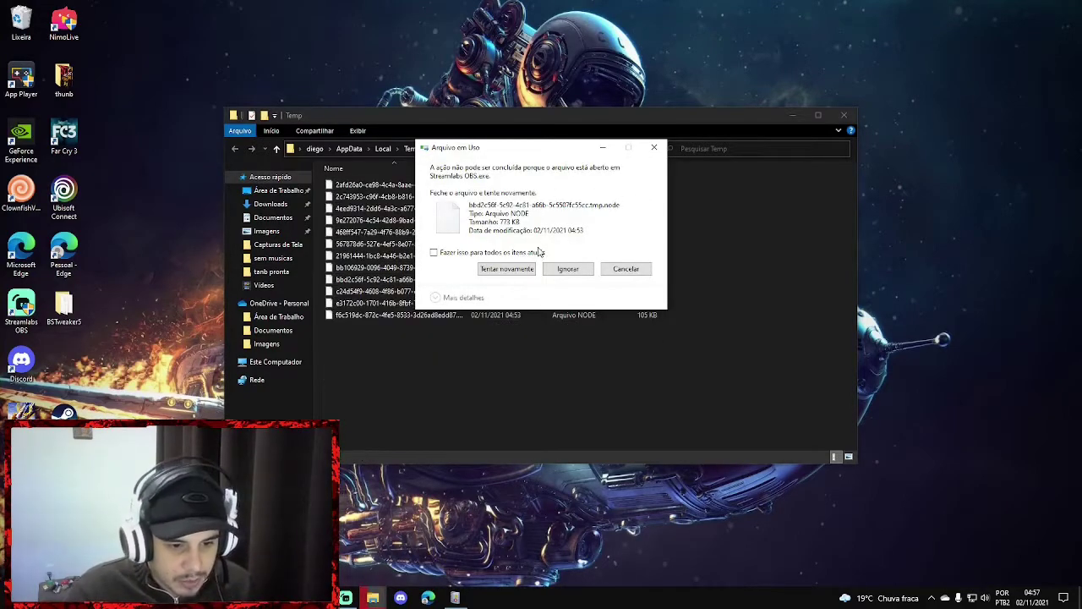
{"action": "left_click", "coordinate": [567, 269]}
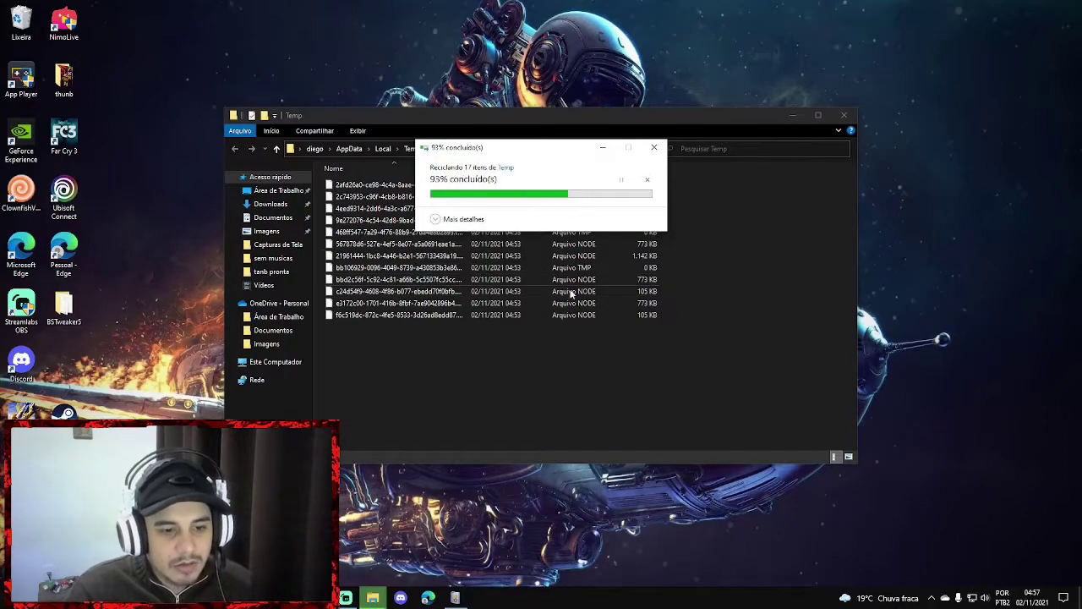
{"action": "left_click", "coordinate": [842, 116]}
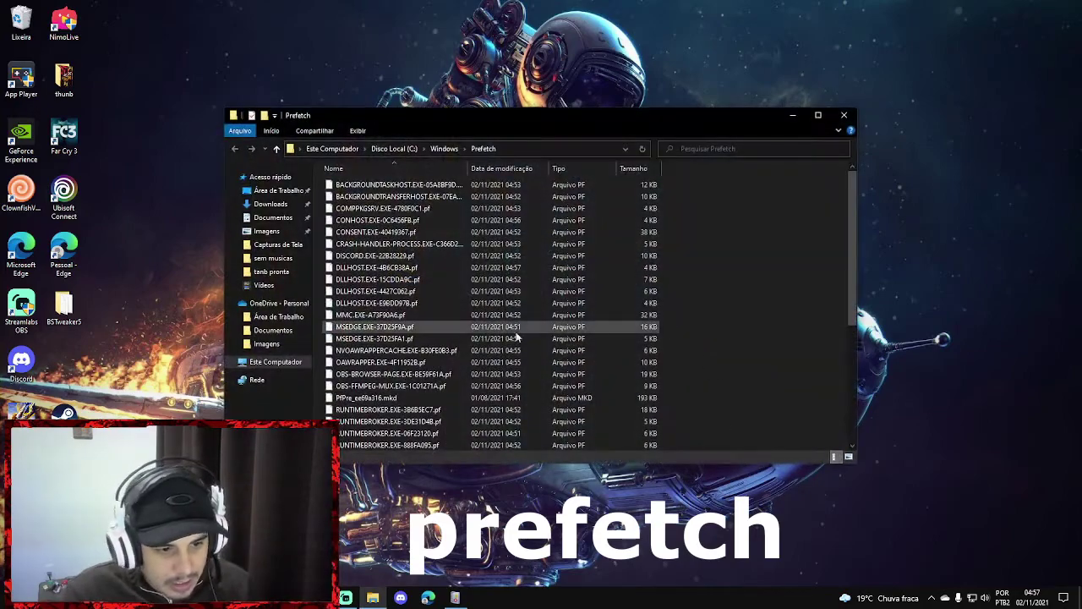
Step: Delete all files in the Windows Prefetch folder, skipping any that are in use, and close the folder
{"action": "scroll", "coordinate": [442, 314], "scroll_direction": "down", "scroll_amount": 6}
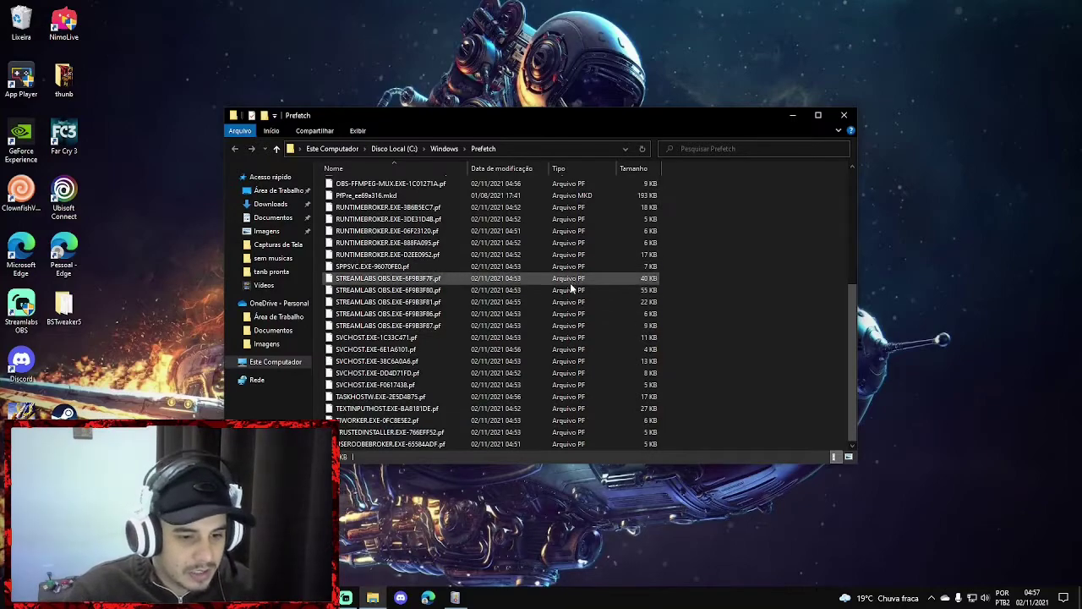
{"action": "scroll", "coordinate": [591, 313], "scroll_direction": "up", "scroll_amount": 5}
{"action": "scroll", "coordinate": [583, 313], "scroll_direction": "up", "scroll_amount": 1}
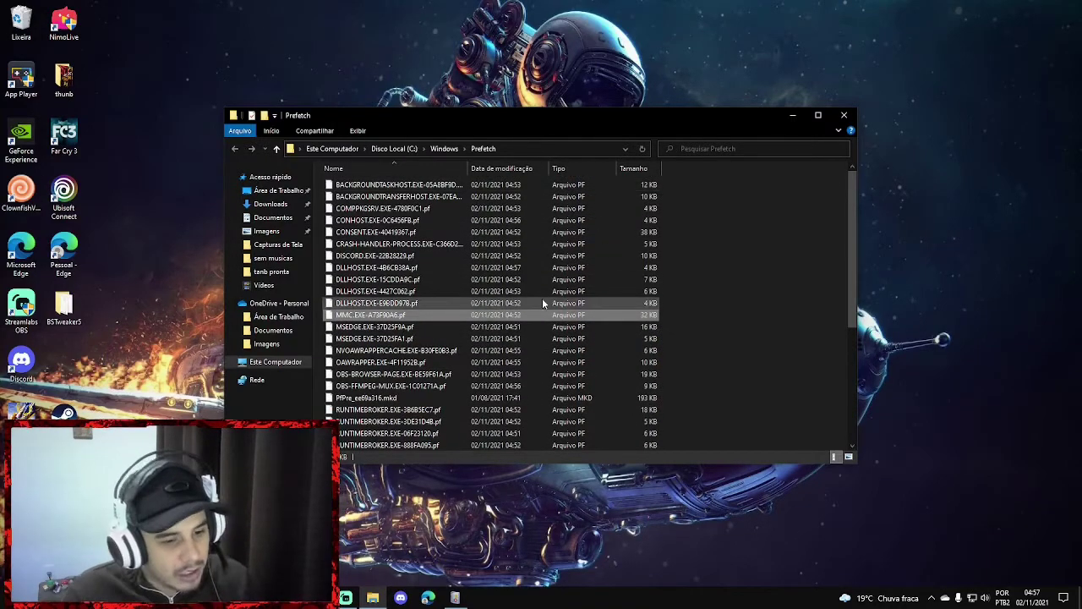
{"action": "left_click", "coordinate": [477, 363]}
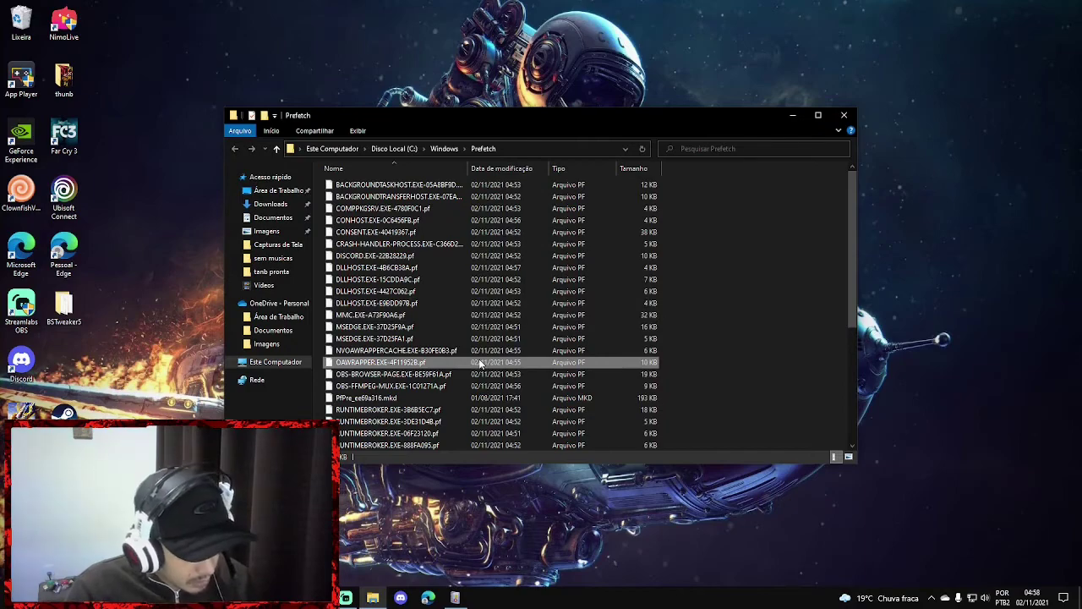
{"action": "key", "text": "ctrl+a"}
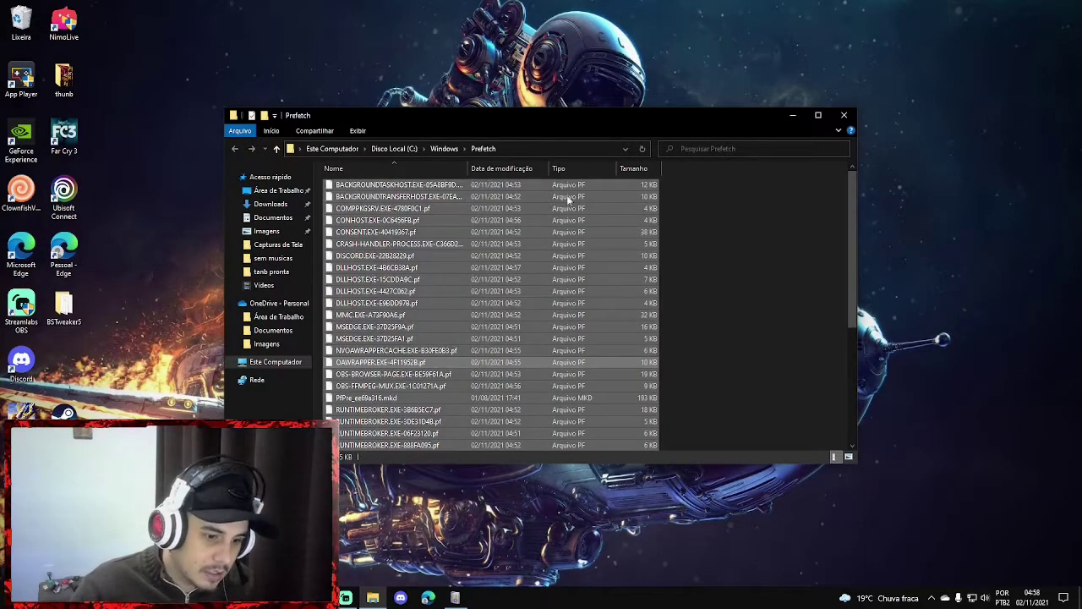
{"action": "left_click_drag", "start_coordinate": [712, 222], "coordinate": [775, 318]}
{"action": "left_click", "coordinate": [586, 292]}
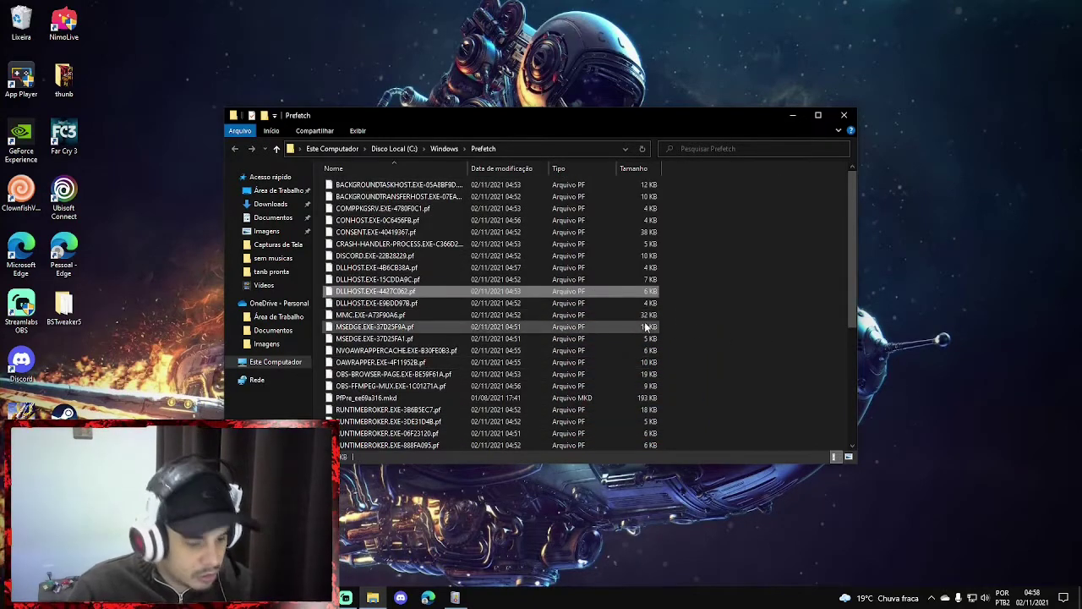
{"action": "key", "text": "ctrl+a"}
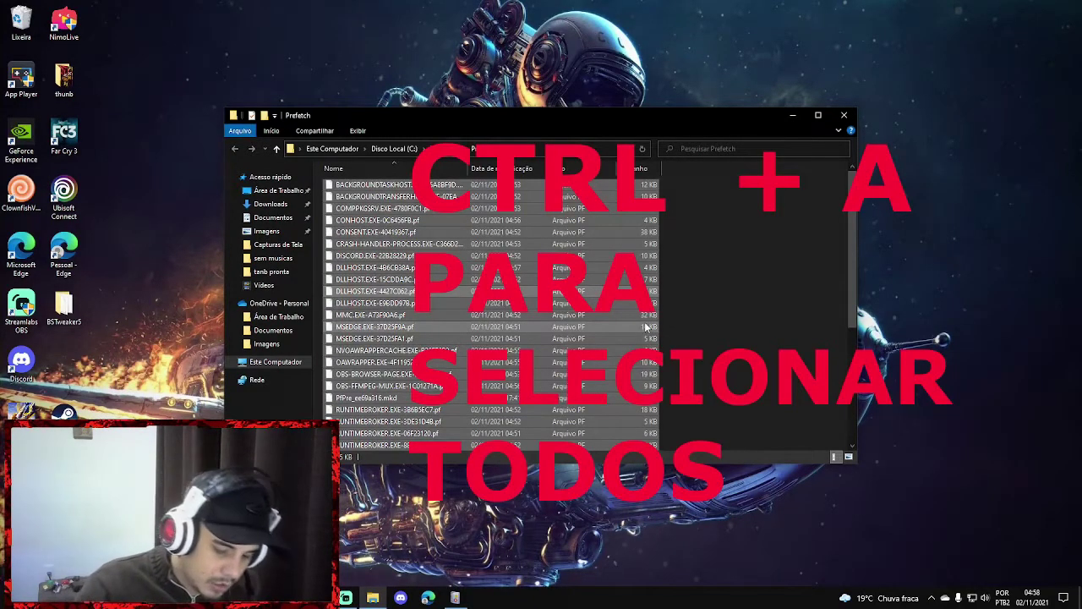
{"action": "key", "text": "Delete"}
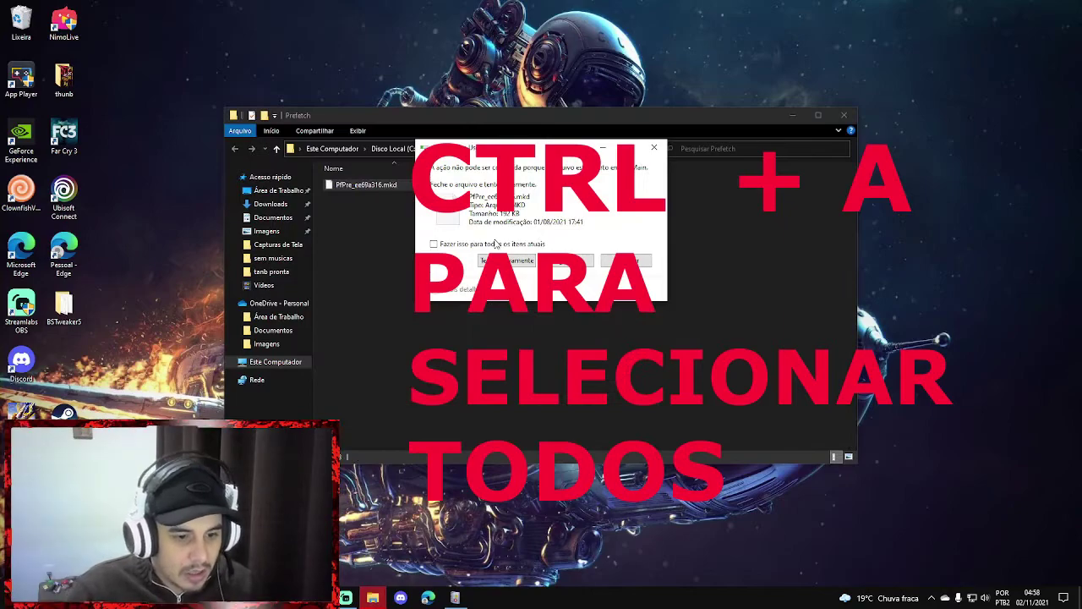
{"action": "left_click", "coordinate": [568, 262]}
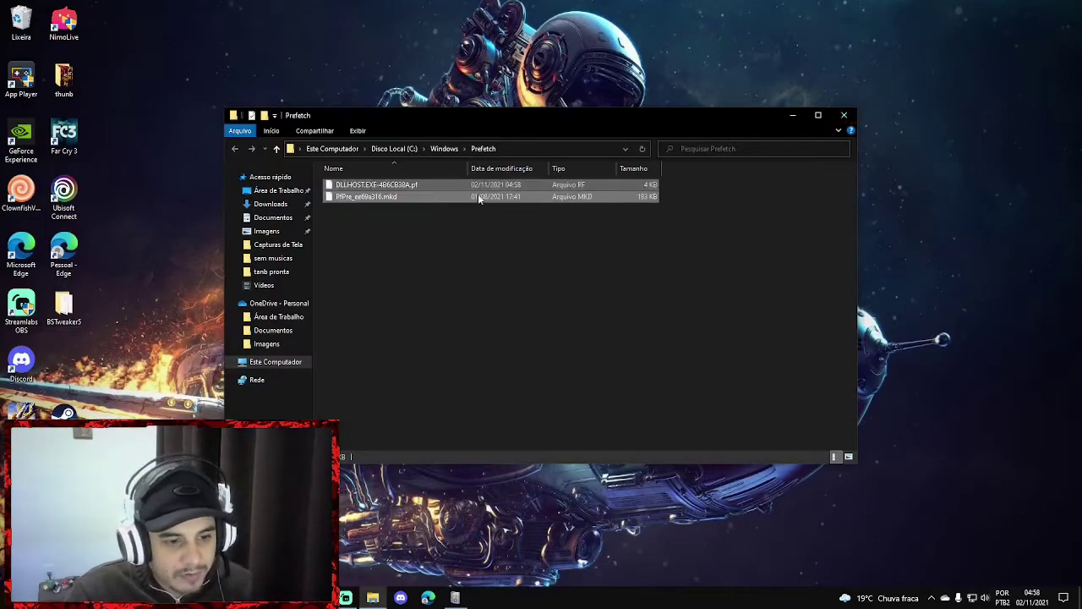
{"action": "left_click", "coordinate": [844, 115]}
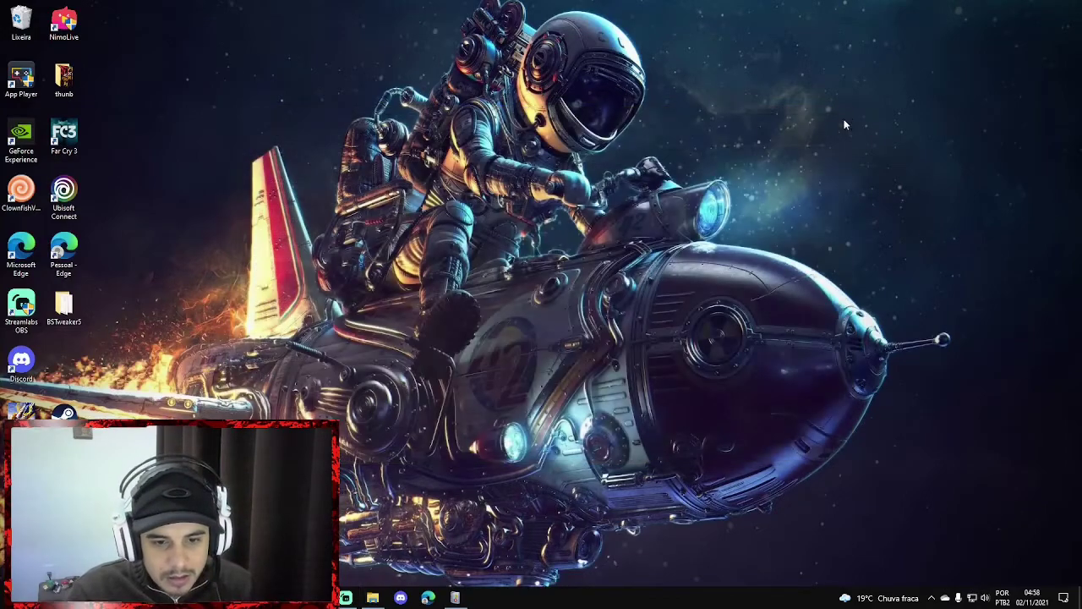
Step: Refresh the desktop and open the Windows temp folder by running TEMP
{"action": "right_click", "coordinate": [657, 226]}
{"action": "left_click", "coordinate": [689, 258]}
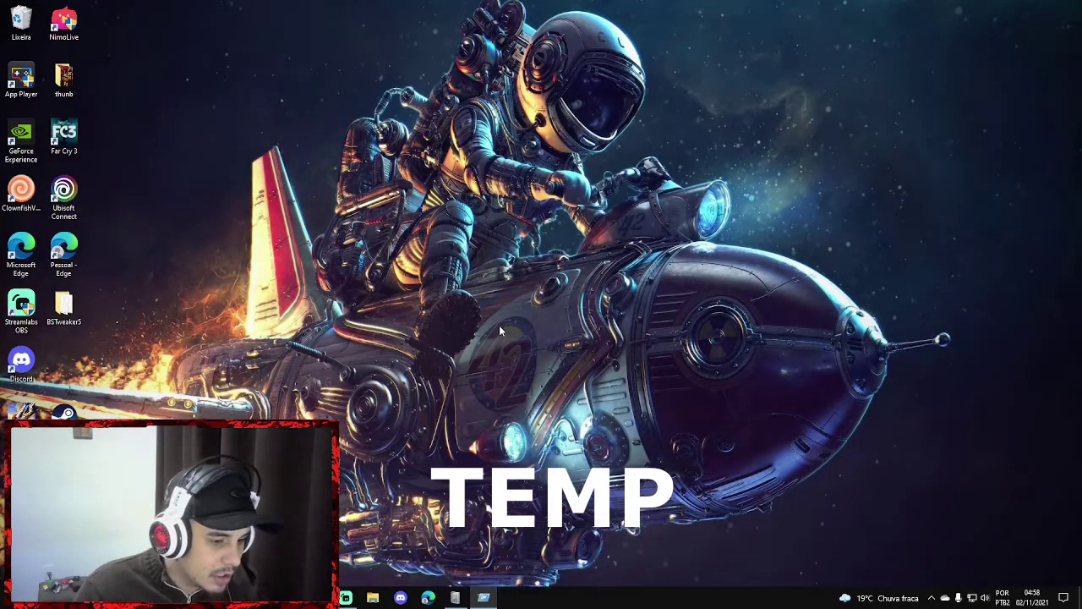
{"action": "key", "text": "Return"}
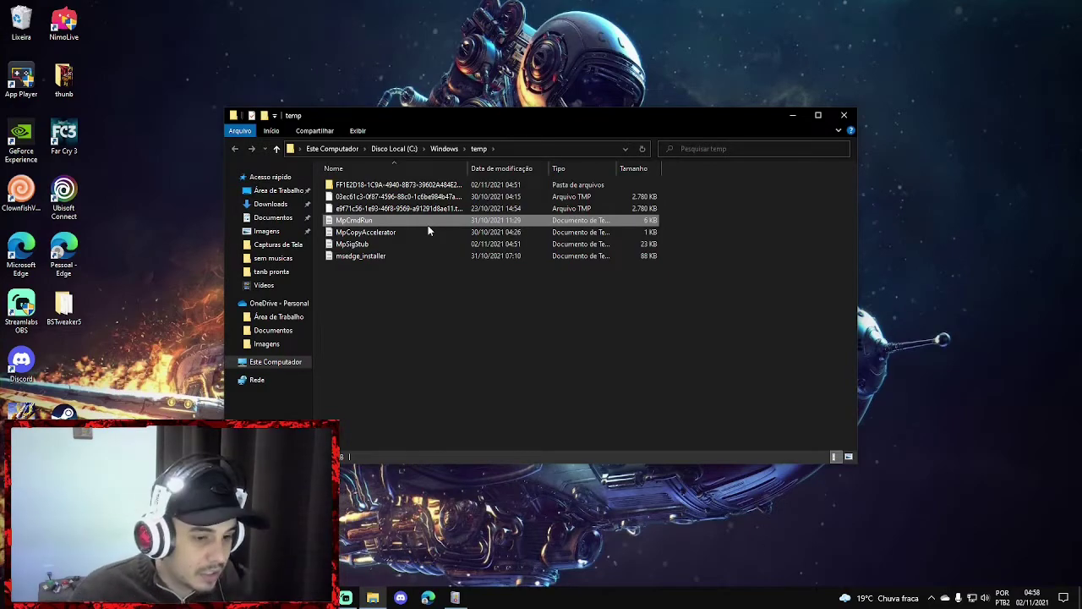
Step: Try to delete every item in the Windows temp folder, and close the folder
{"action": "key", "text": "ctrl+a"}
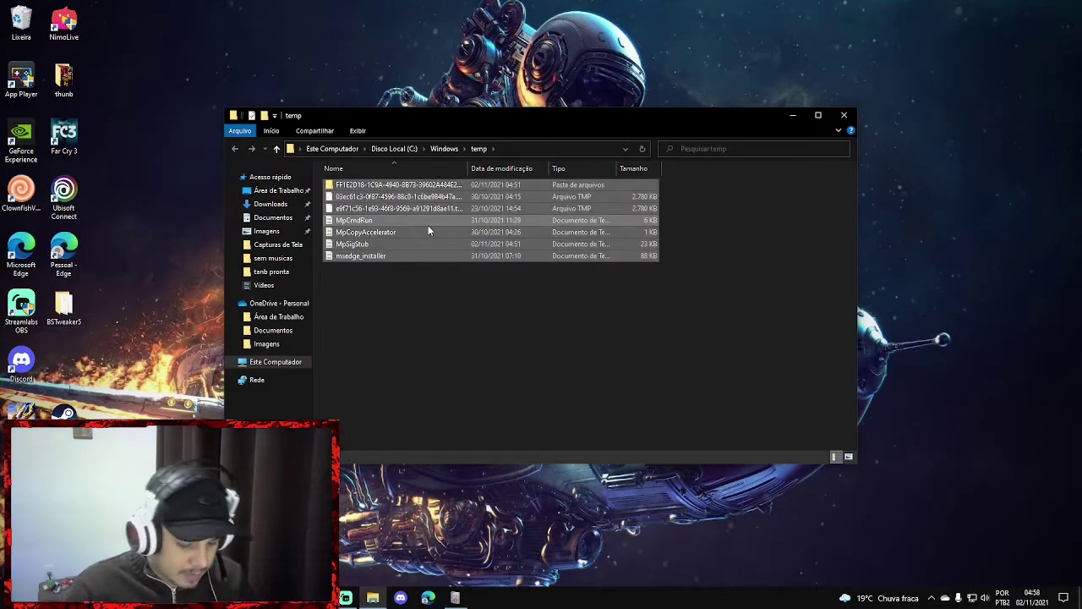
{"action": "key", "text": "Delete"}
{"action": "left_click", "coordinate": [559, 244]}
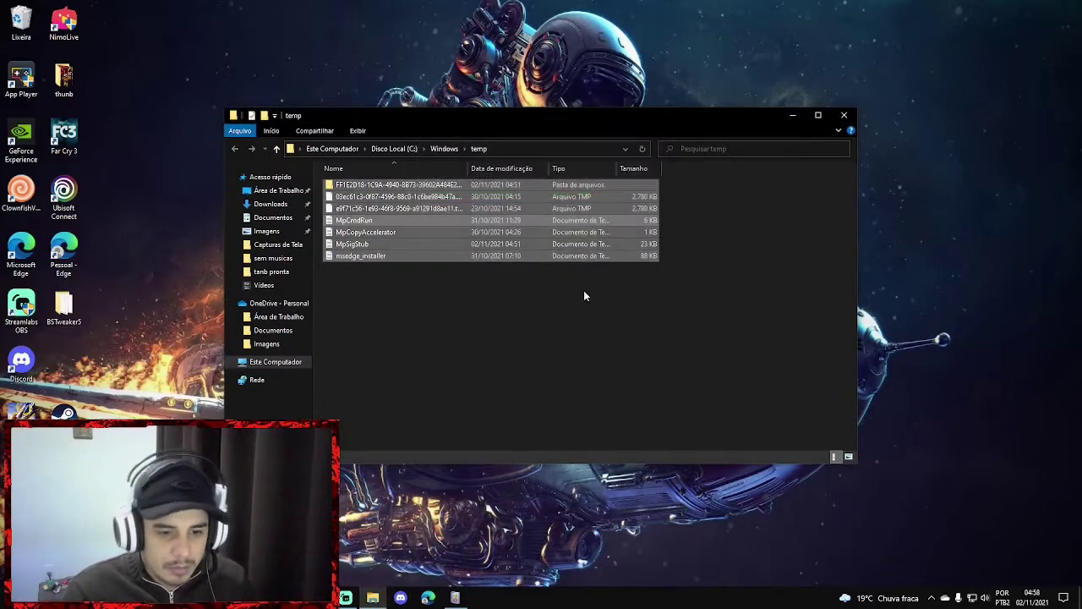
{"action": "left_click", "coordinate": [844, 115]}
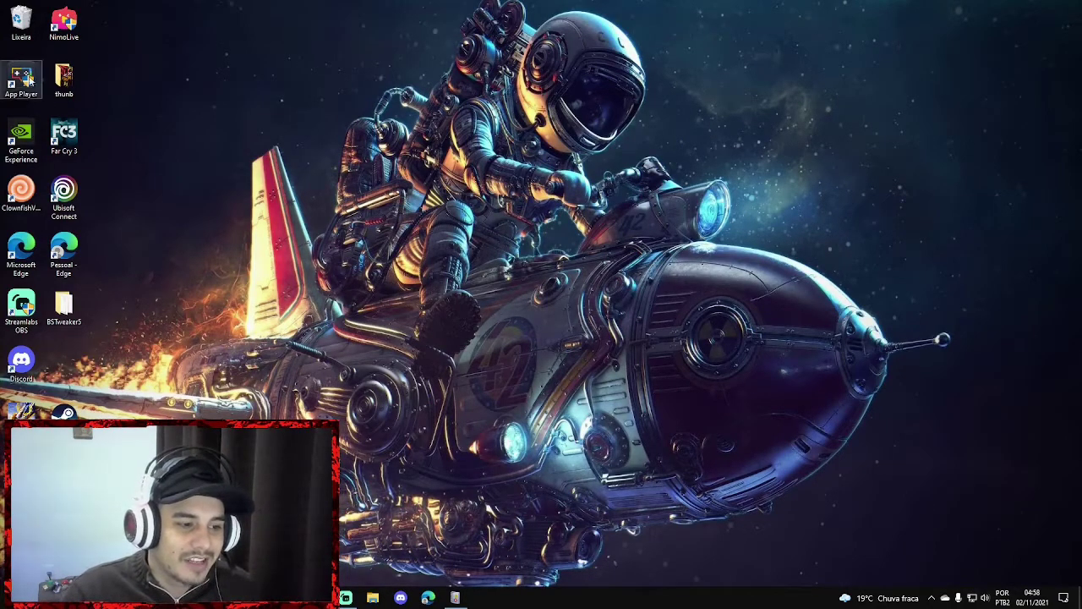
Step: Refresh the desktop, and search Windows for "visual" to open Visualizador de Eventos
{"action": "right_click", "coordinate": [386, 135]}
{"action": "left_click", "coordinate": [414, 169]}
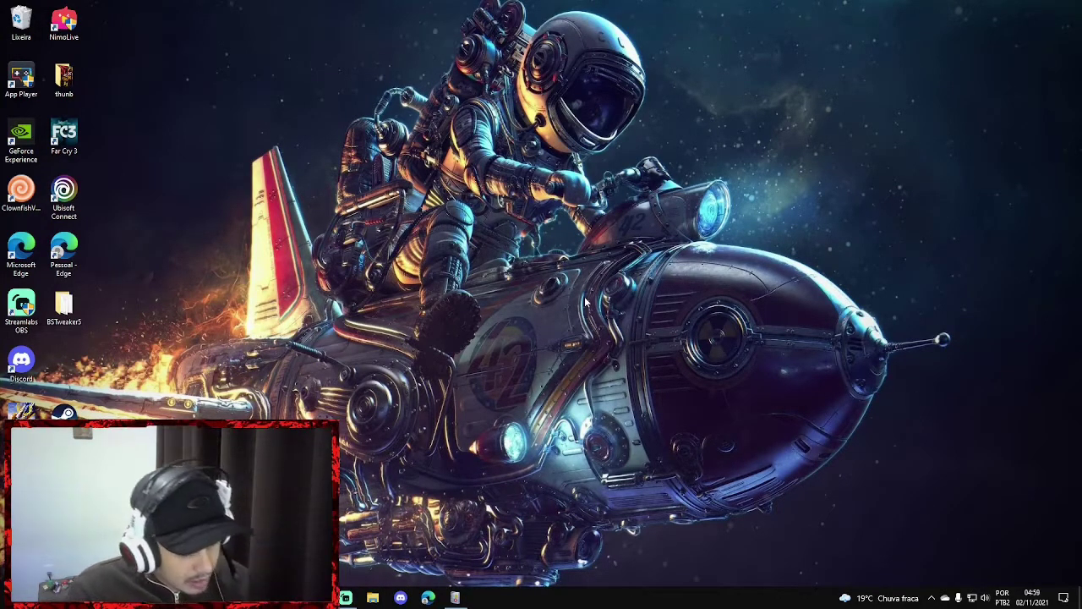
{"action": "key", "text": "super+s"}
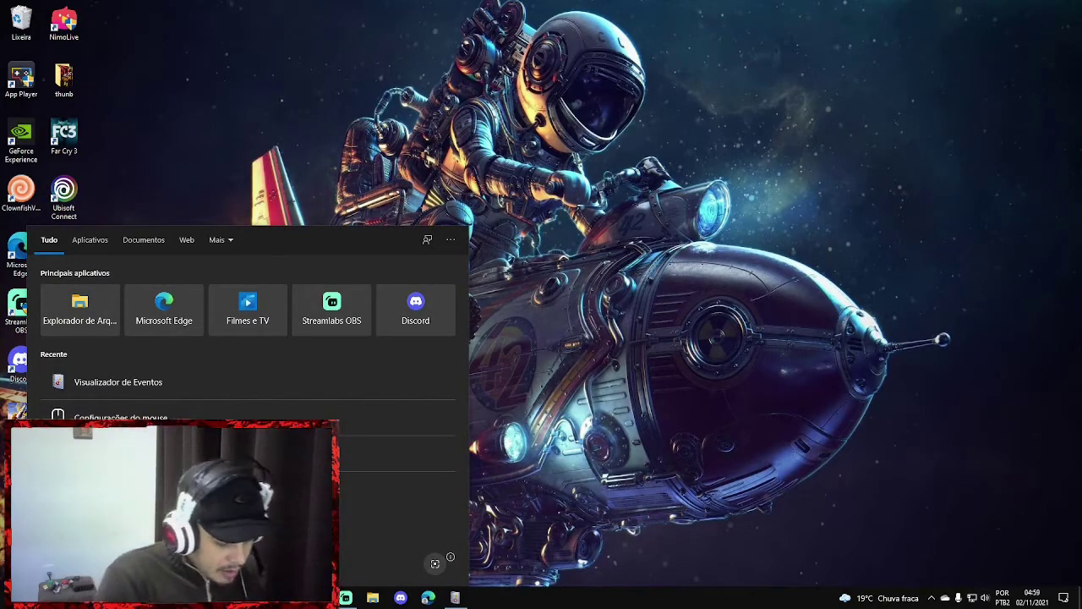
{"action": "type", "text": "visual"}
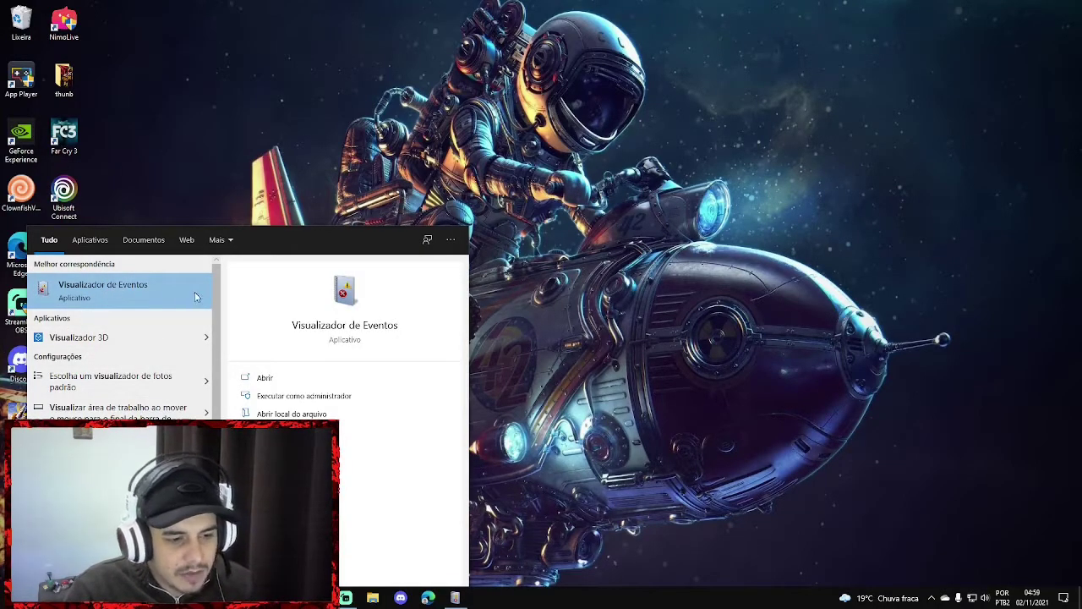
{"action": "left_click", "coordinate": [136, 294]}
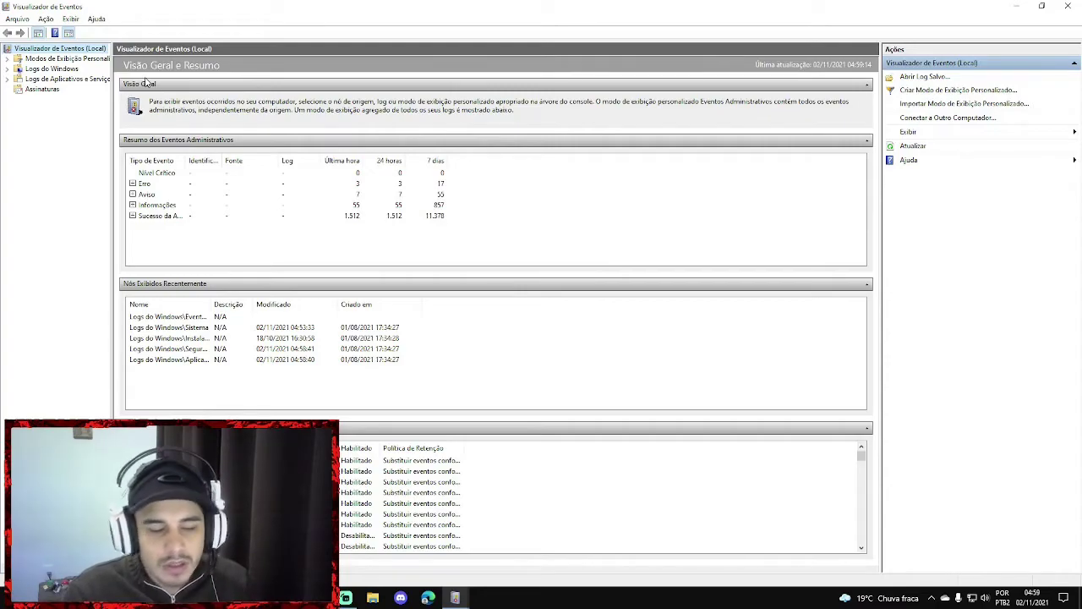
Step: Expand Logs do Windows and clear the Aplicativo log without saving its contents
{"action": "left_click", "coordinate": [62, 71]}
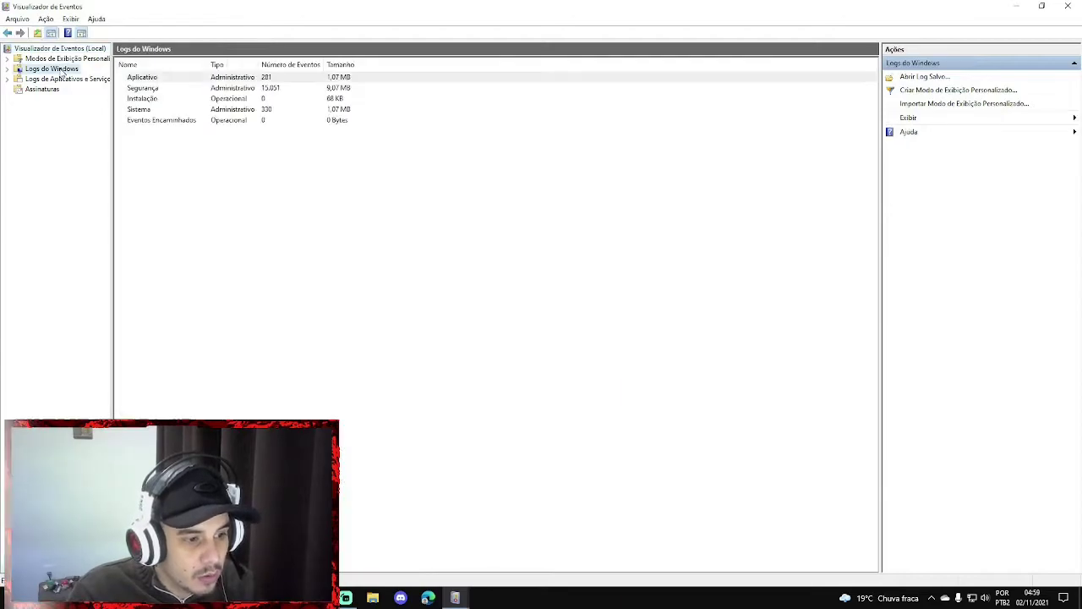
{"action": "left_click", "coordinate": [9, 69]}
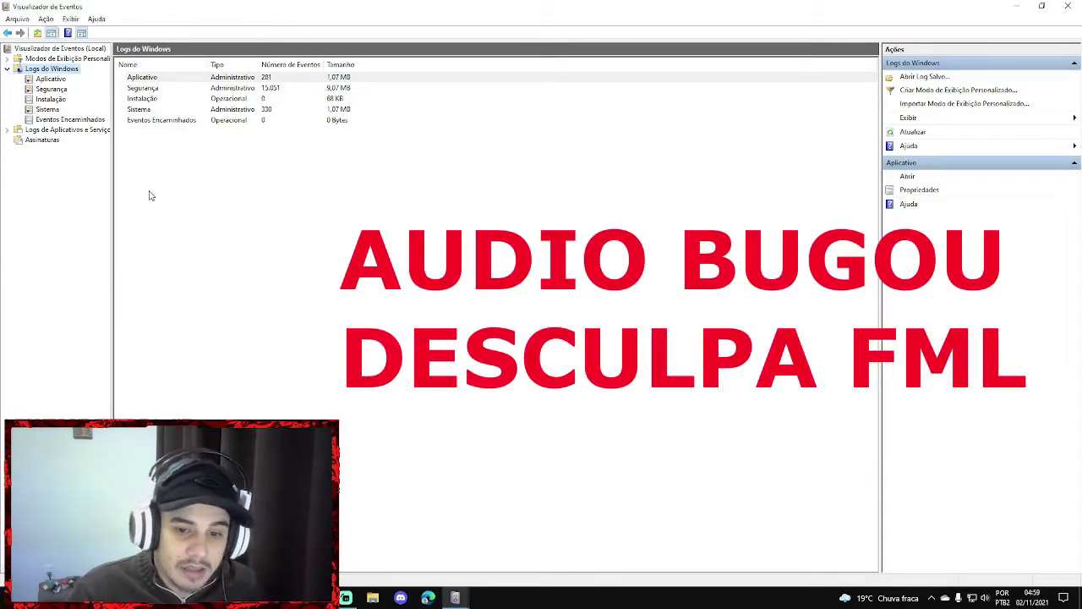
{"action": "left_click", "coordinate": [50, 79]}
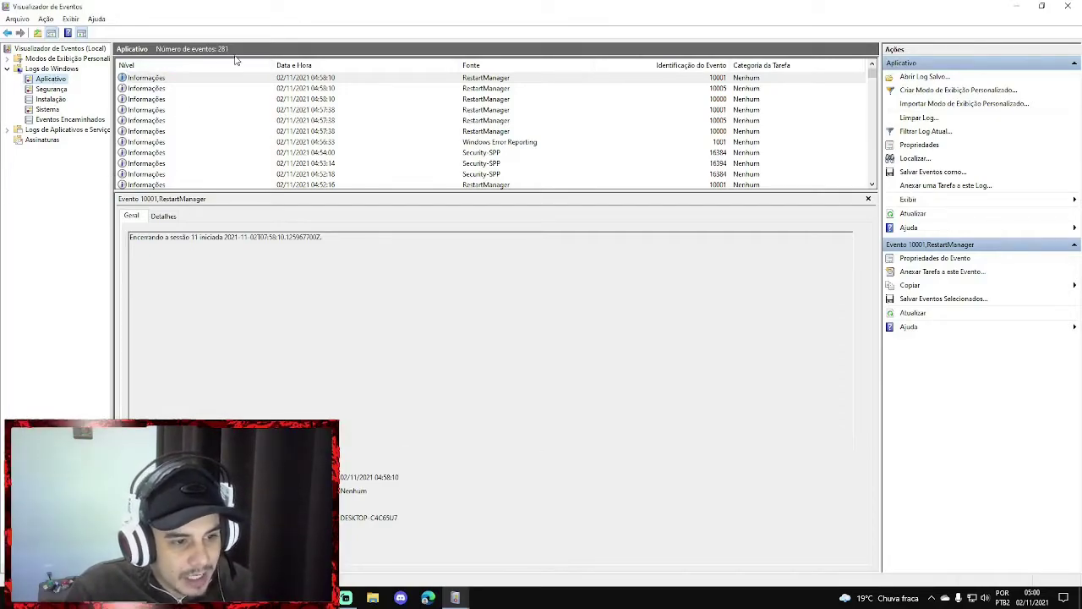
{"action": "right_click", "coordinate": [41, 82]}
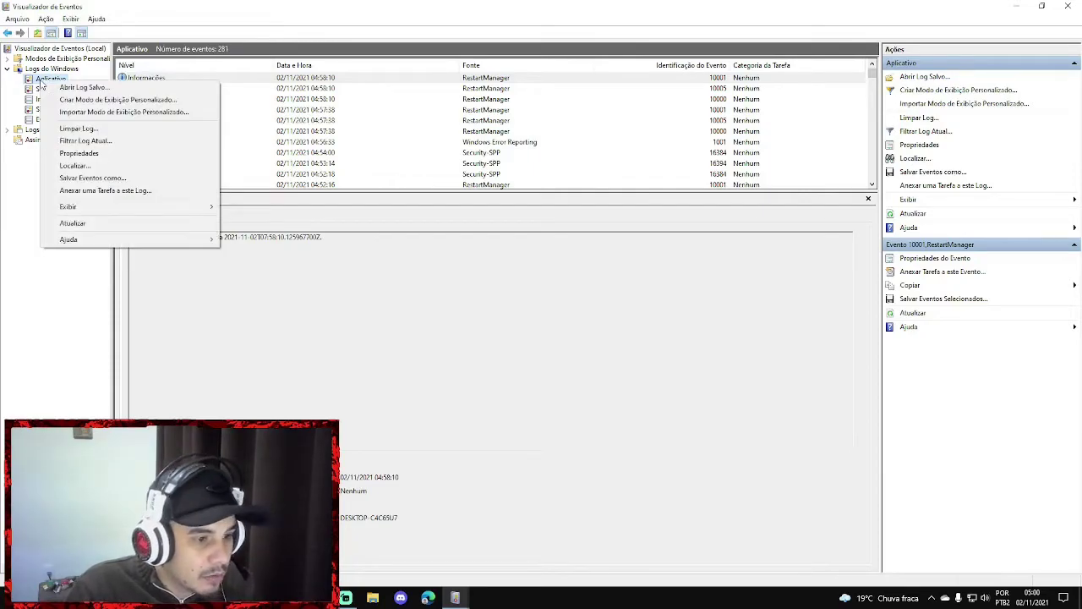
{"action": "left_click", "coordinate": [85, 129]}
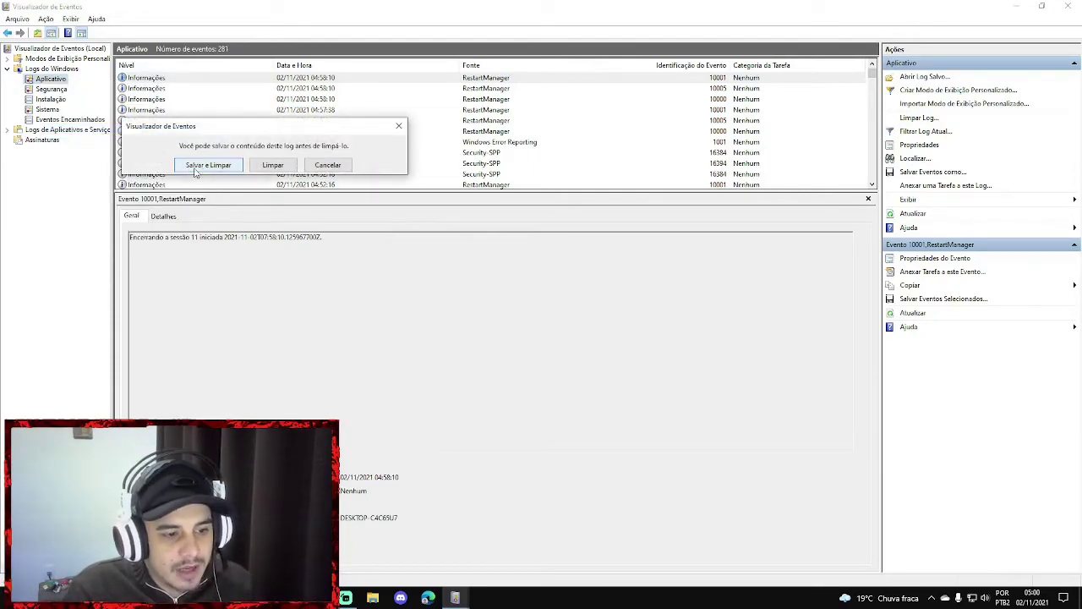
{"action": "left_click", "coordinate": [272, 166]}
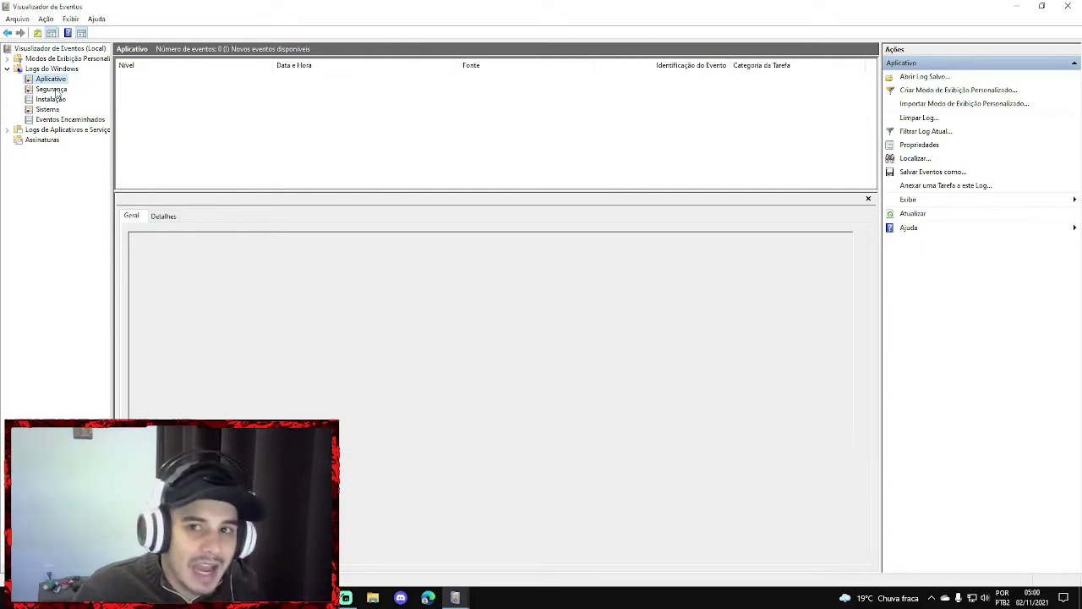
Step: Review the entries of the Segurança log and clear it without saving its contents
{"action": "left_click", "coordinate": [52, 90]}
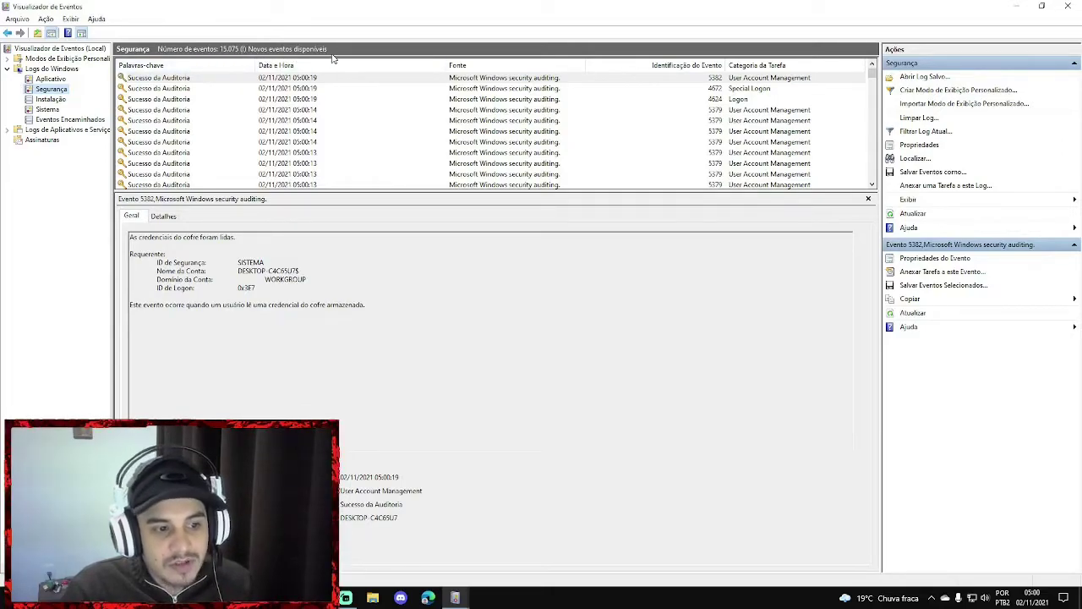
{"action": "scroll", "coordinate": [337, 110], "scroll_direction": "down", "scroll_amount": 5}
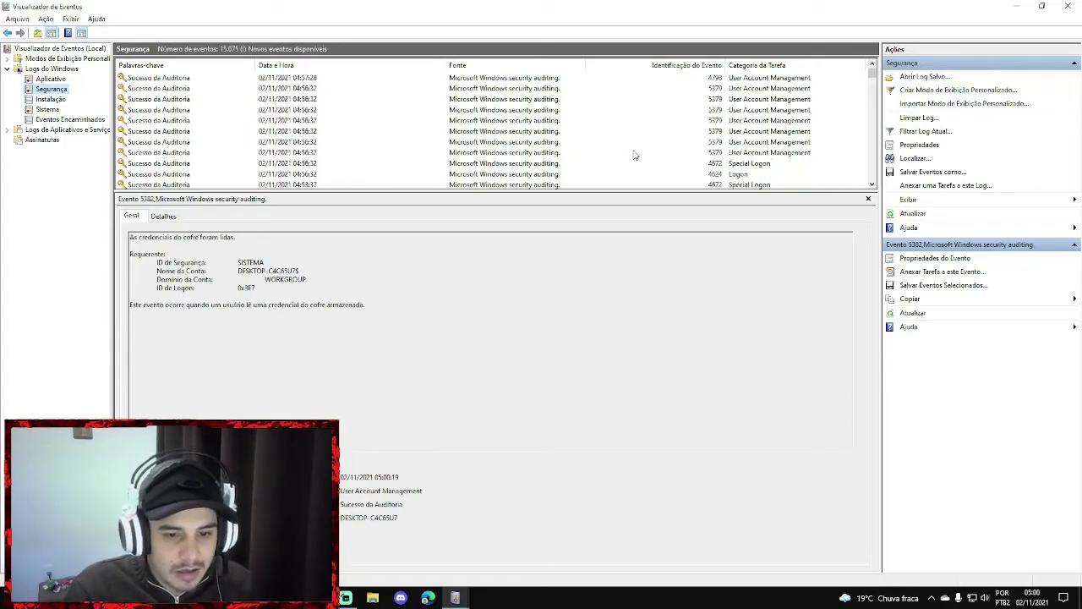
{"action": "scroll", "coordinate": [188, 110], "scroll_direction": "down", "scroll_amount": 5}
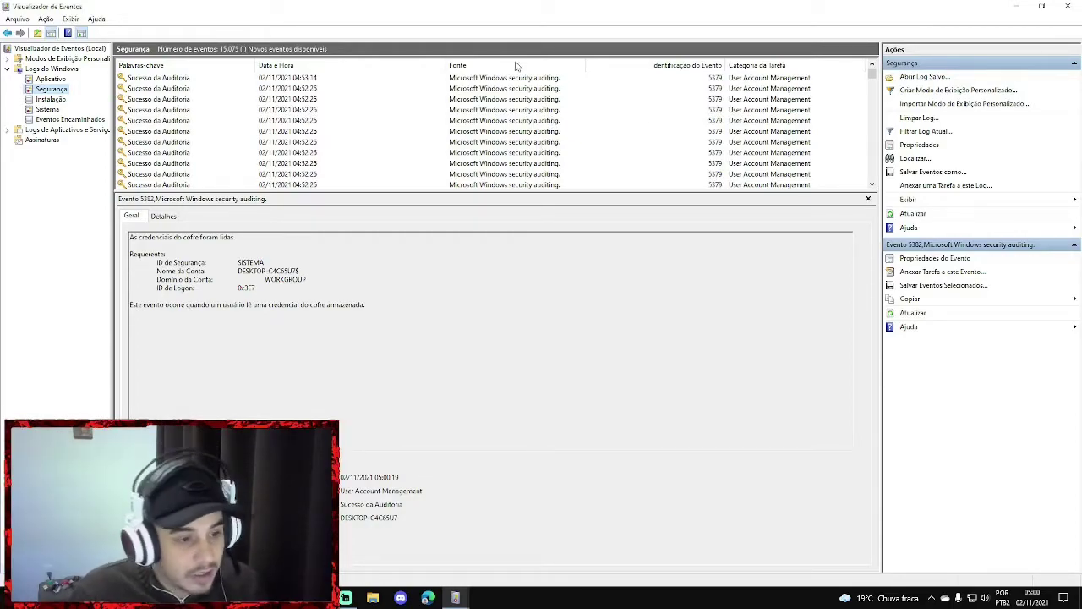
{"action": "right_click", "coordinate": [52, 91]}
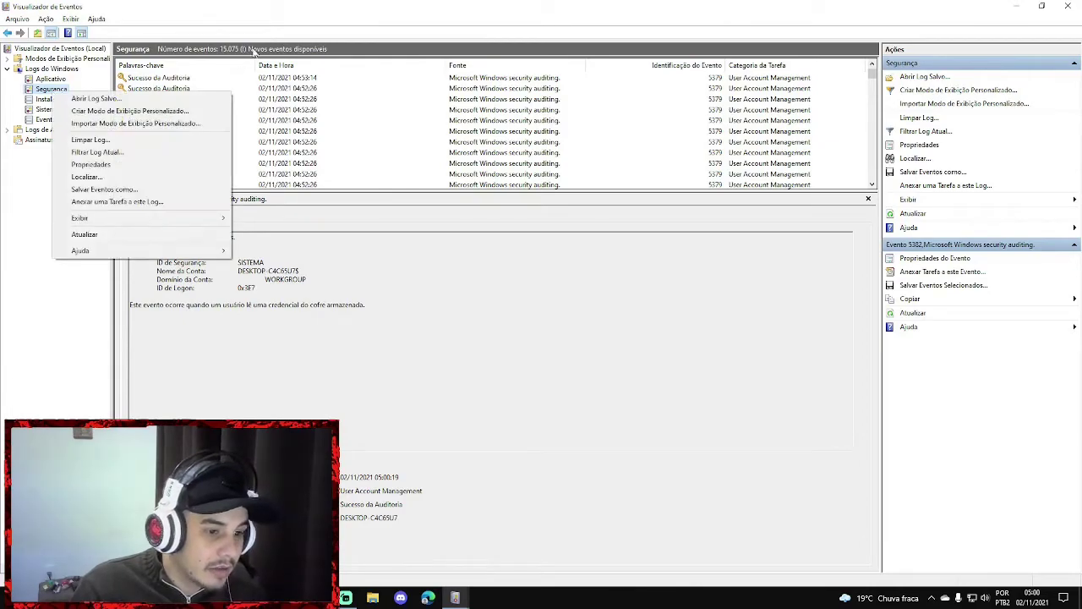
{"action": "left_click", "coordinate": [89, 139]}
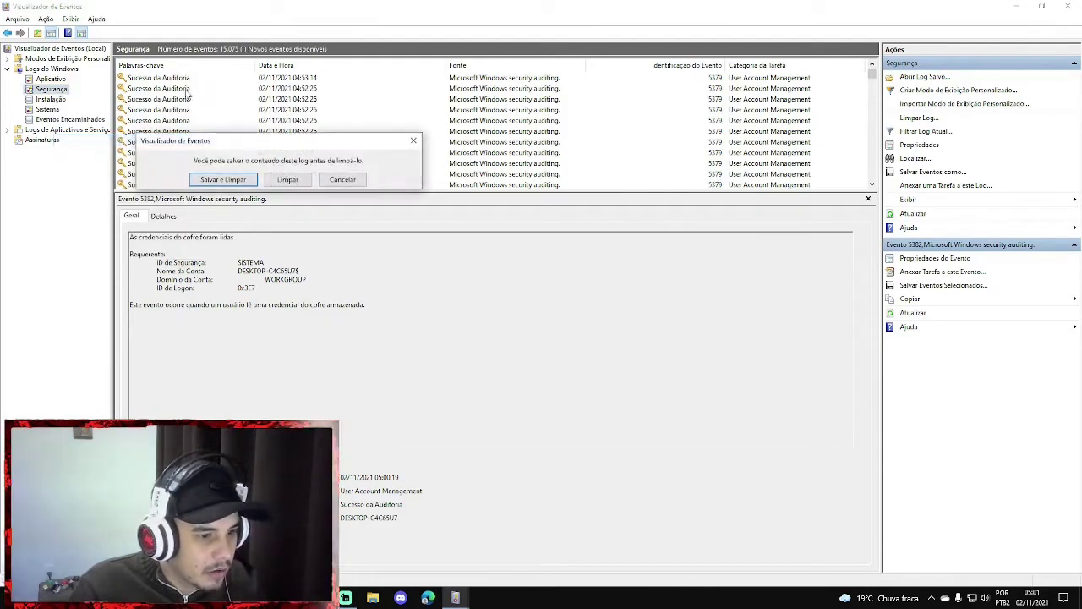
{"action": "left_click", "coordinate": [288, 181]}
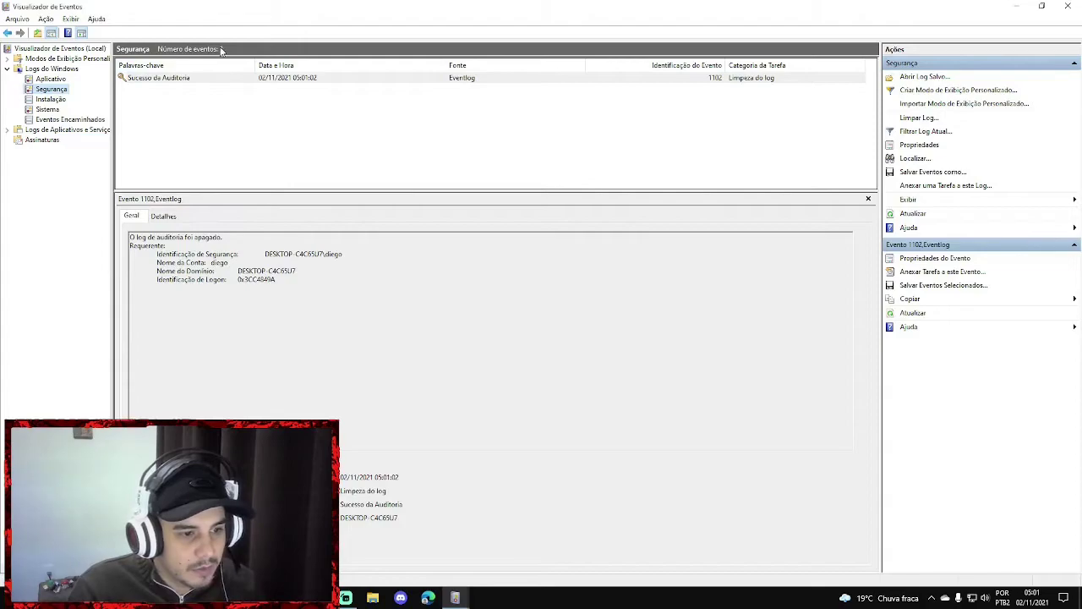
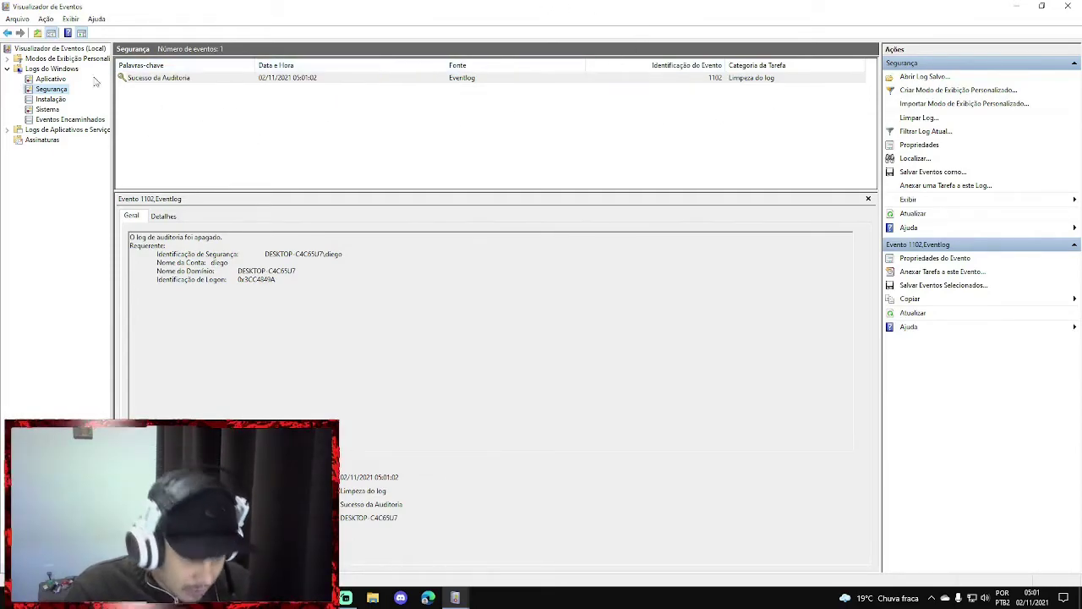
Step: Check the Instalação log, and clear the Sistema log without saving its contents
{"action": "left_click", "coordinate": [59, 101]}
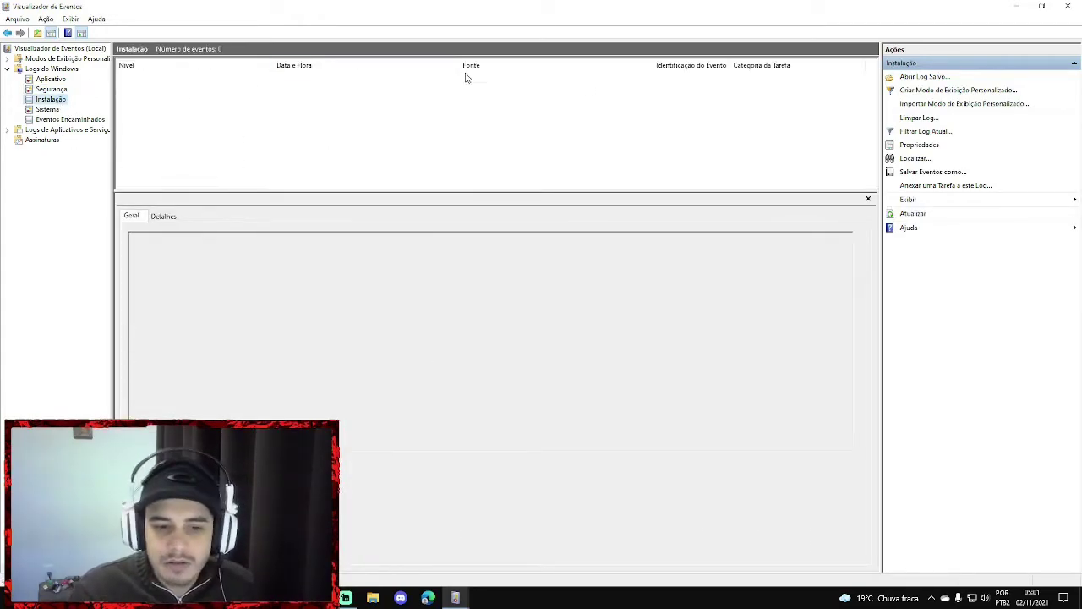
{"action": "left_click", "coordinate": [46, 110]}
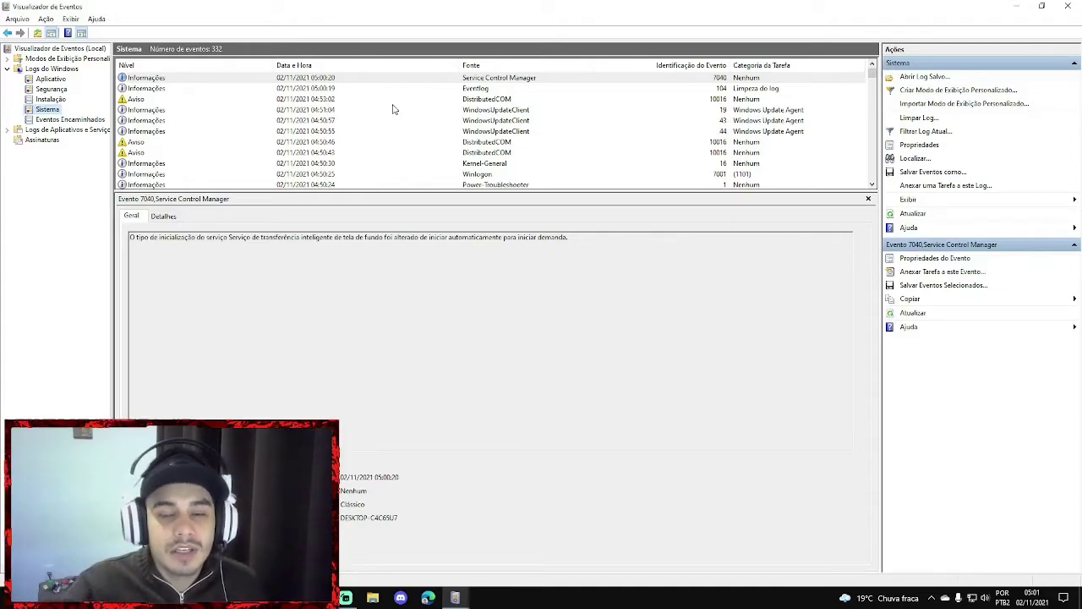
{"action": "scroll", "coordinate": [317, 98], "scroll_direction": "down", "scroll_amount": 3}
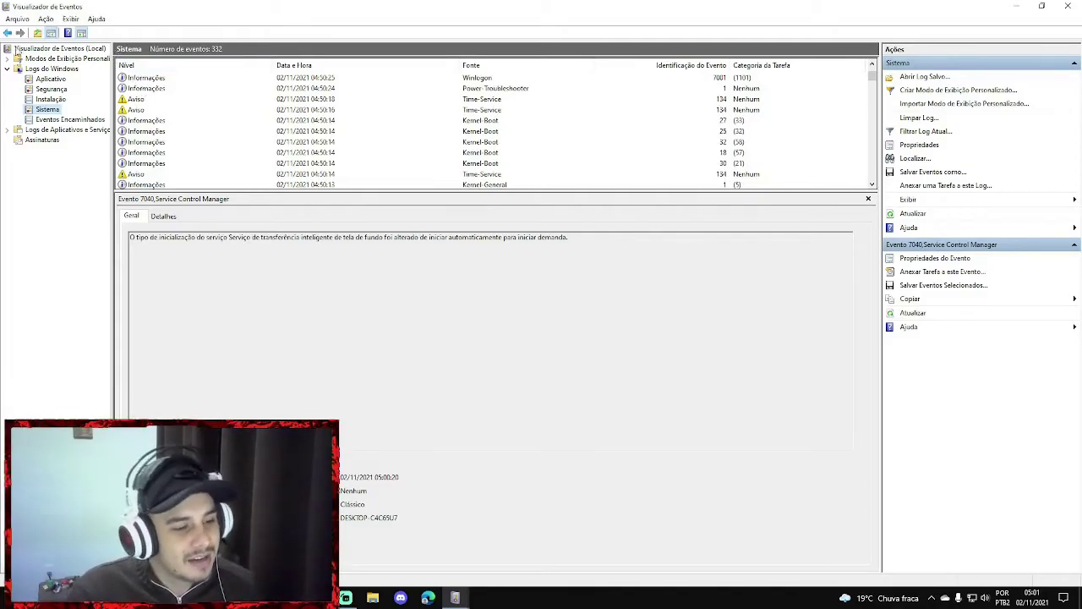
{"action": "right_click", "coordinate": [41, 115]}
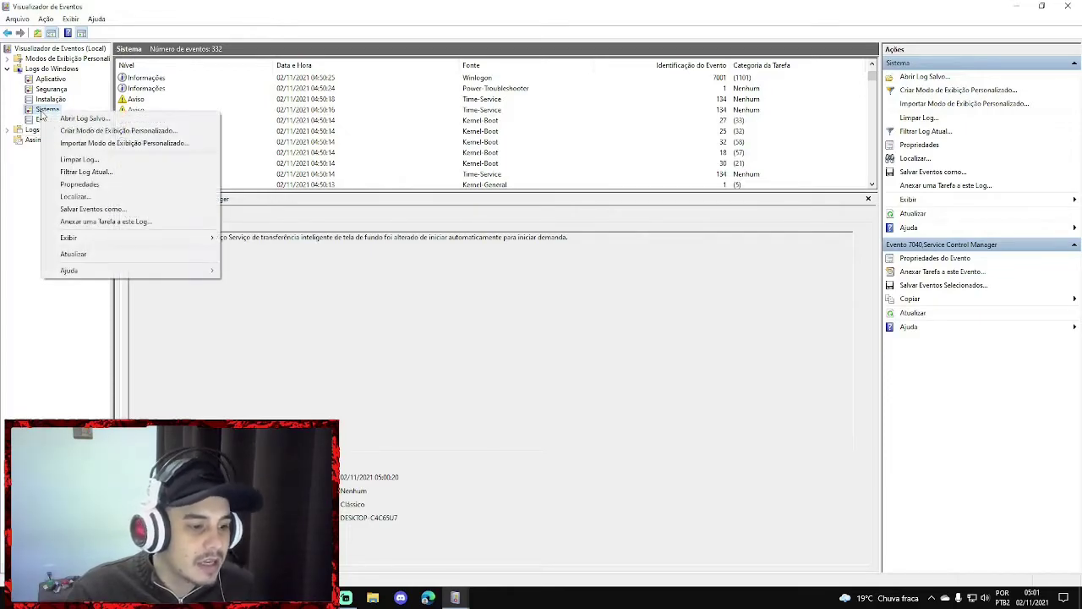
{"action": "left_click", "coordinate": [93, 160]}
{"action": "left_click", "coordinate": [170, 62]}
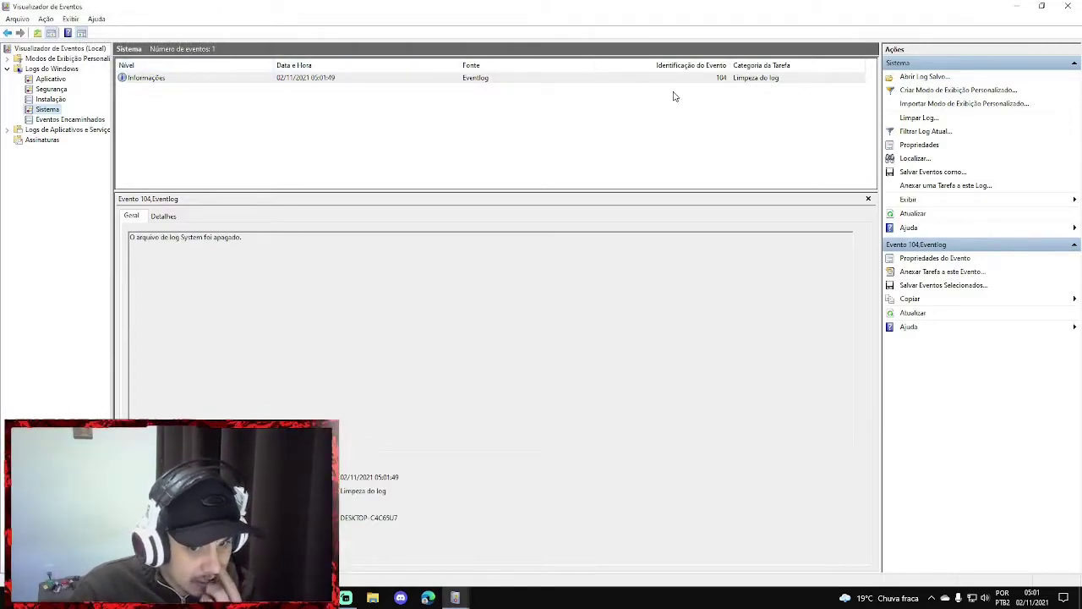
Step: Check the Eventos Encaminhados log, close Visualizador de Eventos, and refresh the desktop
{"action": "left_click", "coordinate": [55, 121]}
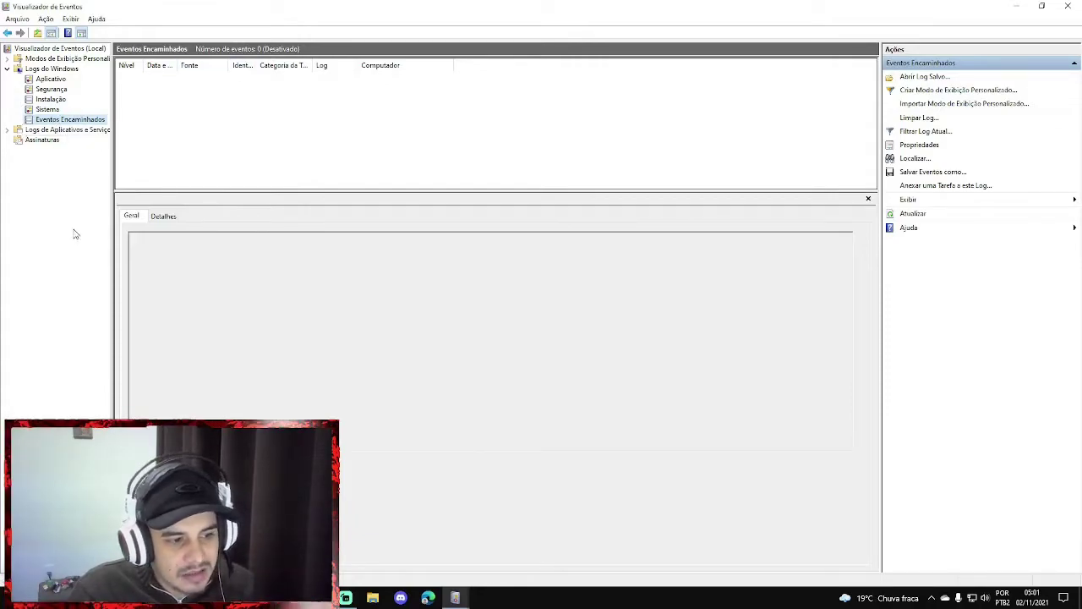
{"action": "left_click", "coordinate": [1067, 7]}
{"action": "right_click", "coordinate": [565, 125]}
{"action": "left_click", "coordinate": [636, 158]}
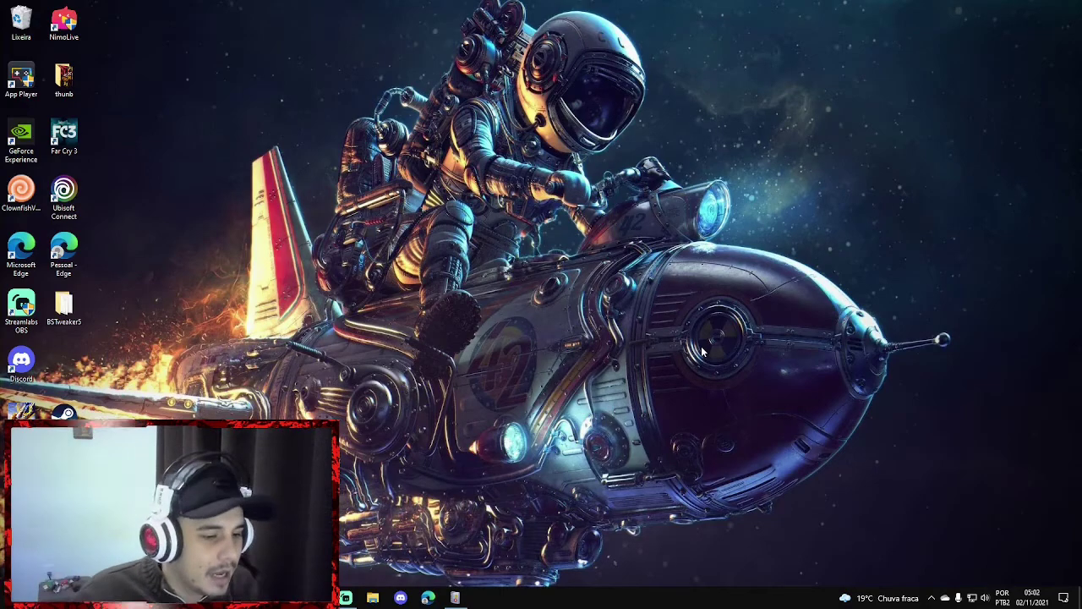
{"action": "left_click", "coordinate": [346, 597]}
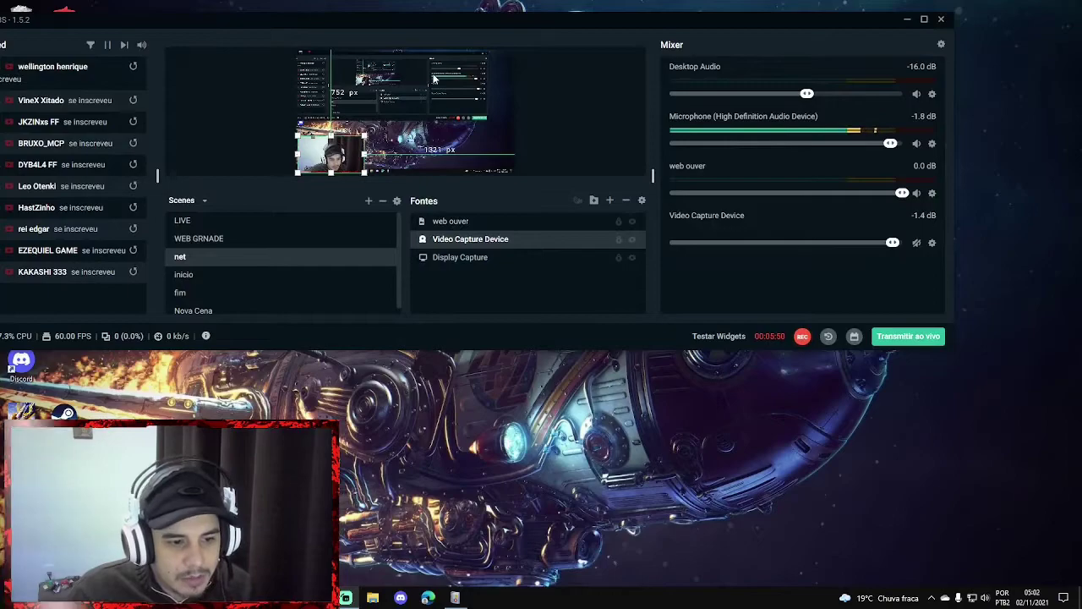
{"action": "left_click", "coordinate": [906, 18]}
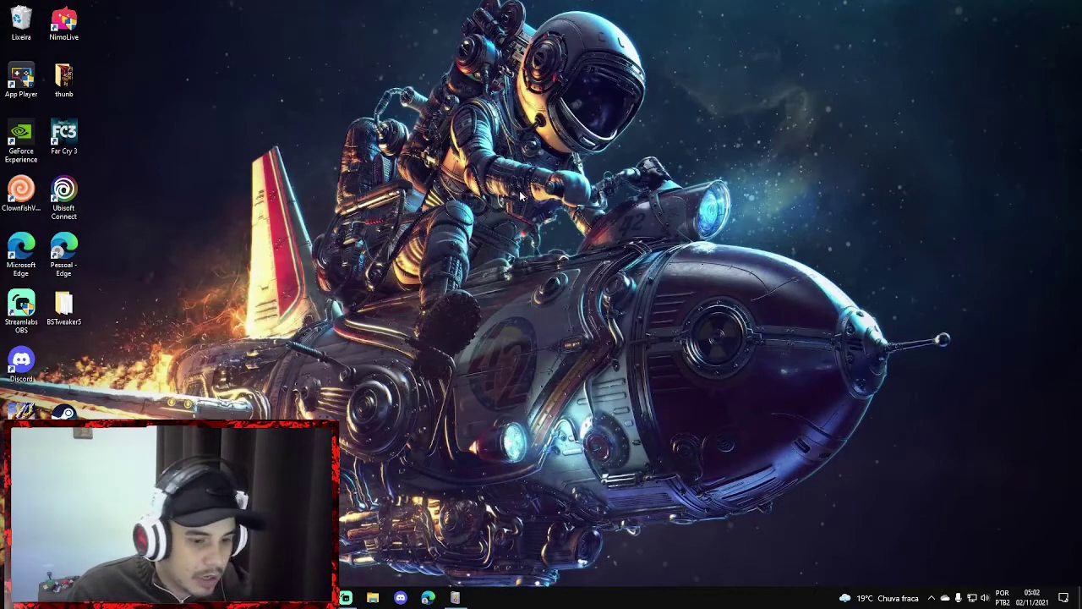
Step: Empty the Lixeira on the desktop, permanently deleting all of its items
{"action": "right_click", "coordinate": [24, 34]}
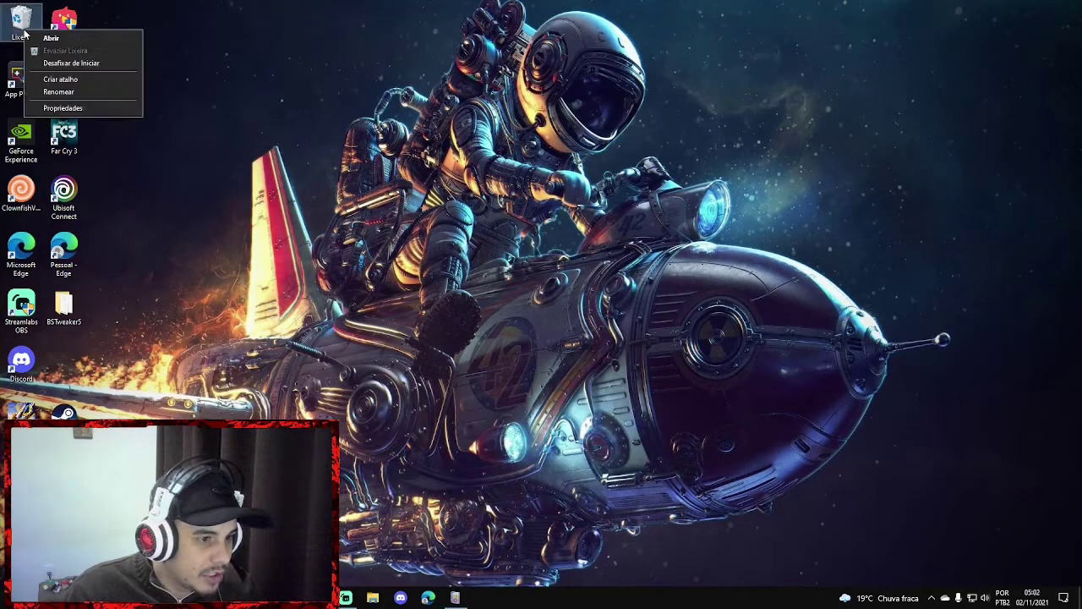
{"action": "right_click", "coordinate": [451, 149]}
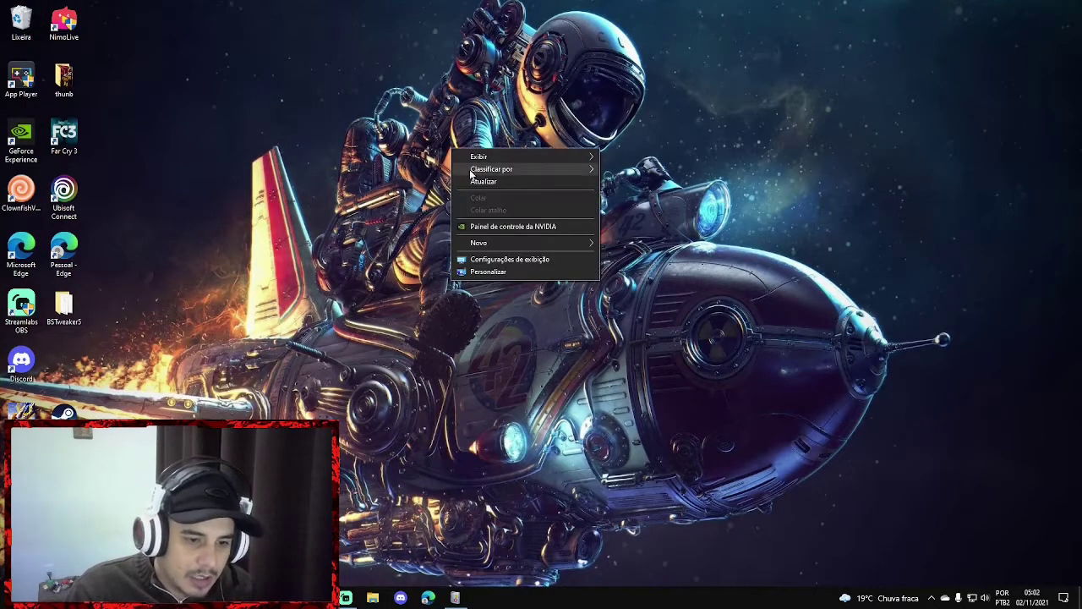
{"action": "left_click", "coordinate": [188, 104]}
{"action": "right_click", "coordinate": [26, 22]}
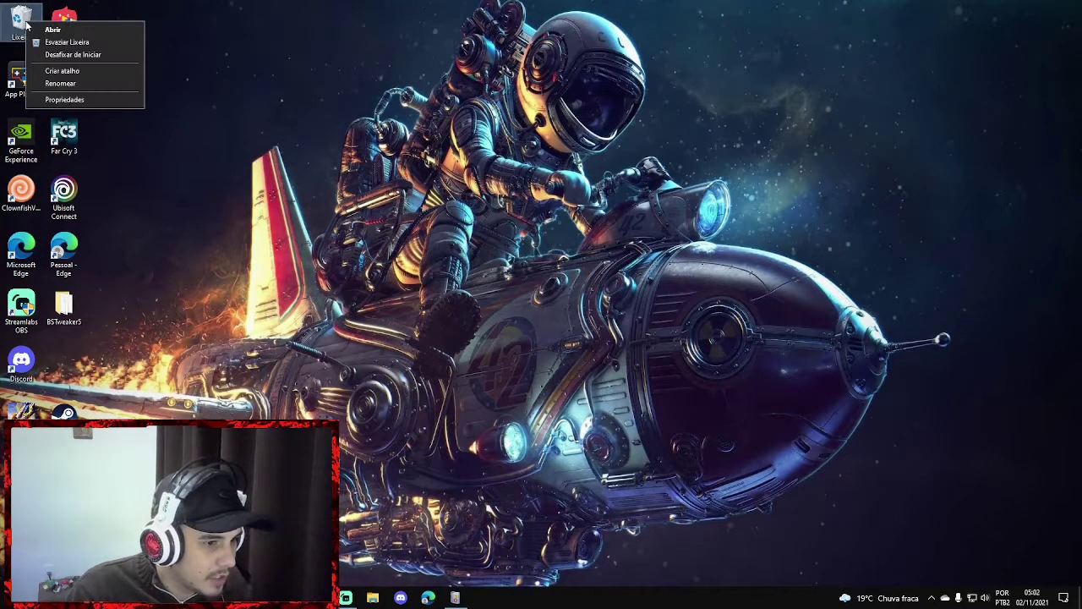
{"action": "left_click", "coordinate": [67, 42]}
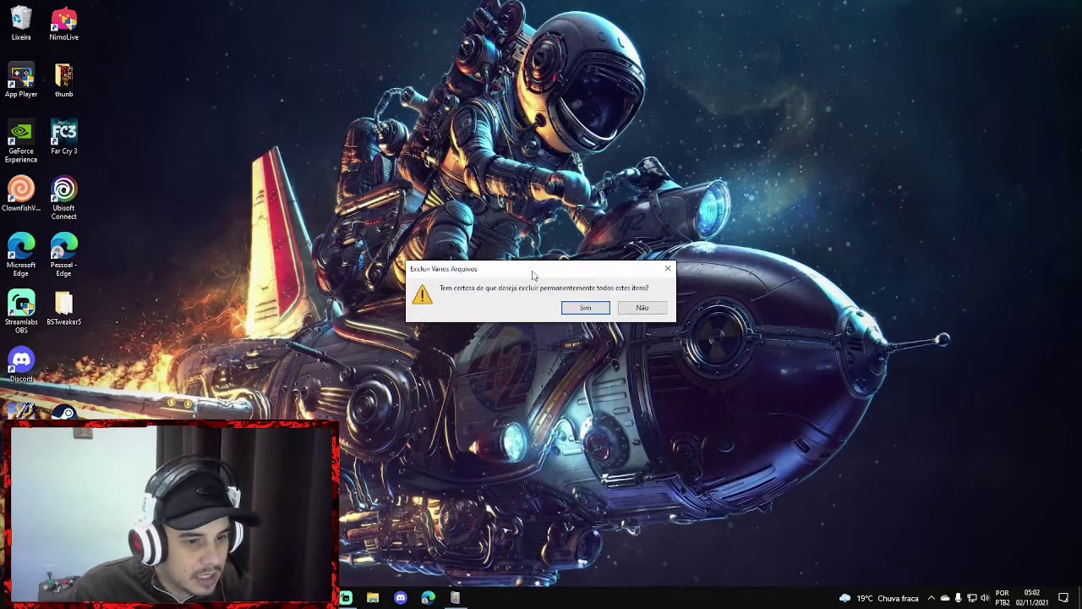
{"action": "left_click", "coordinate": [582, 309]}
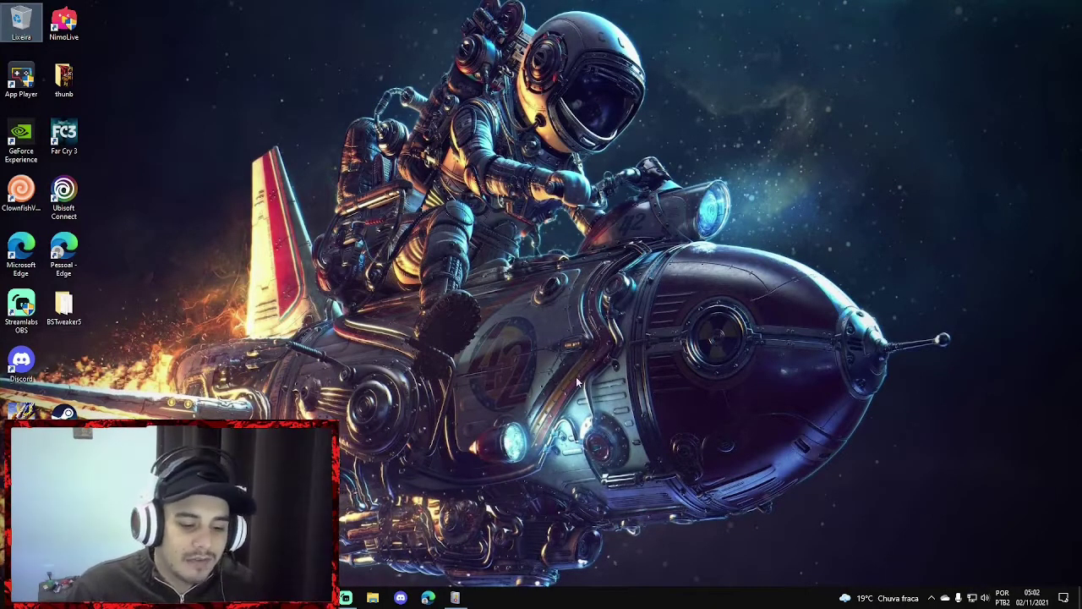
Step: Close the remaining Visualizador de Eventos window and refresh the desktop
{"action": "left_click", "coordinate": [457, 598]}
{"action": "left_click", "coordinate": [1067, 6]}
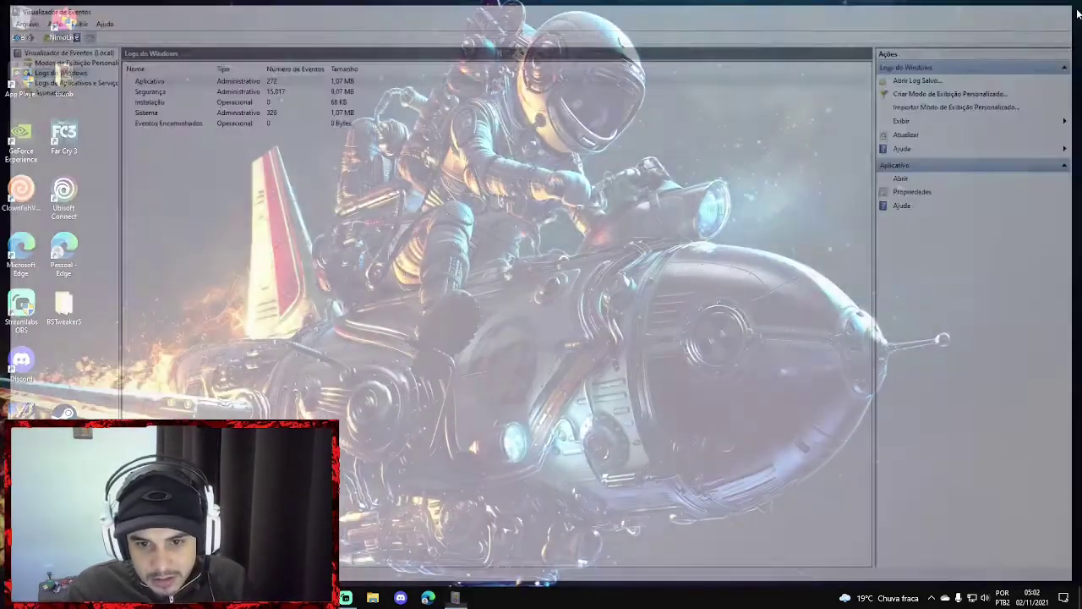
{"action": "right_click", "coordinate": [600, 184]}
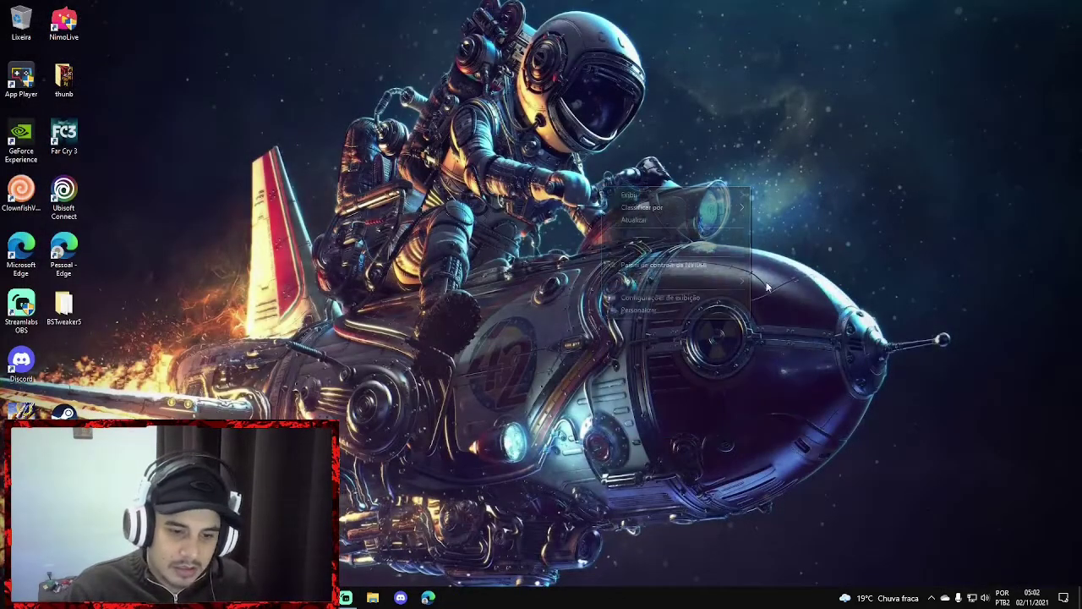
{"action": "left_click", "coordinate": [663, 217]}
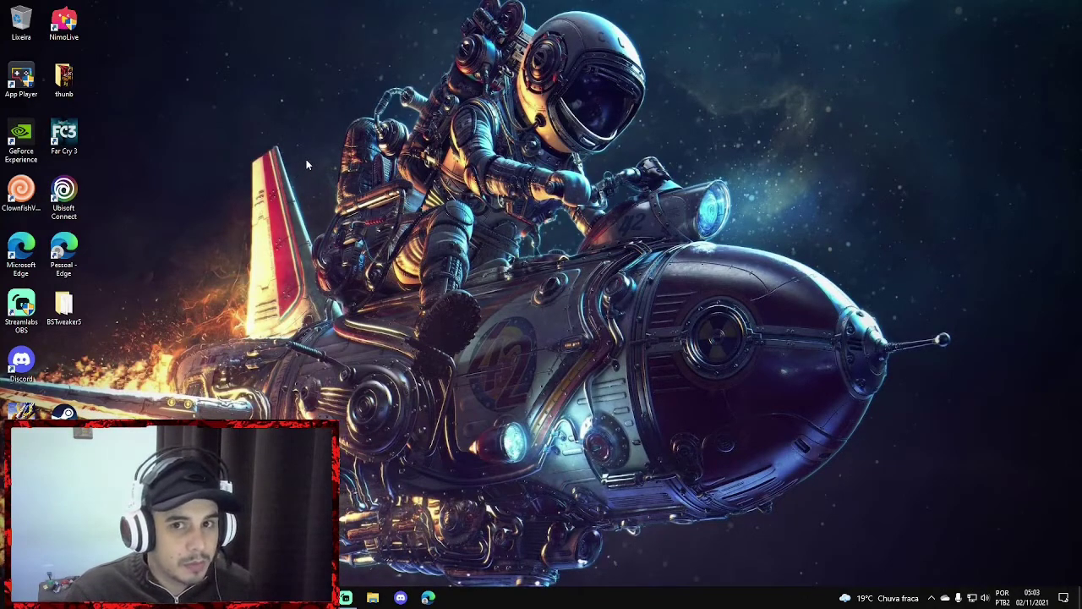
Step: Open the high DPI settings within the compatibility properties of the App Player shortcut
{"action": "right_click", "coordinate": [17, 77]}
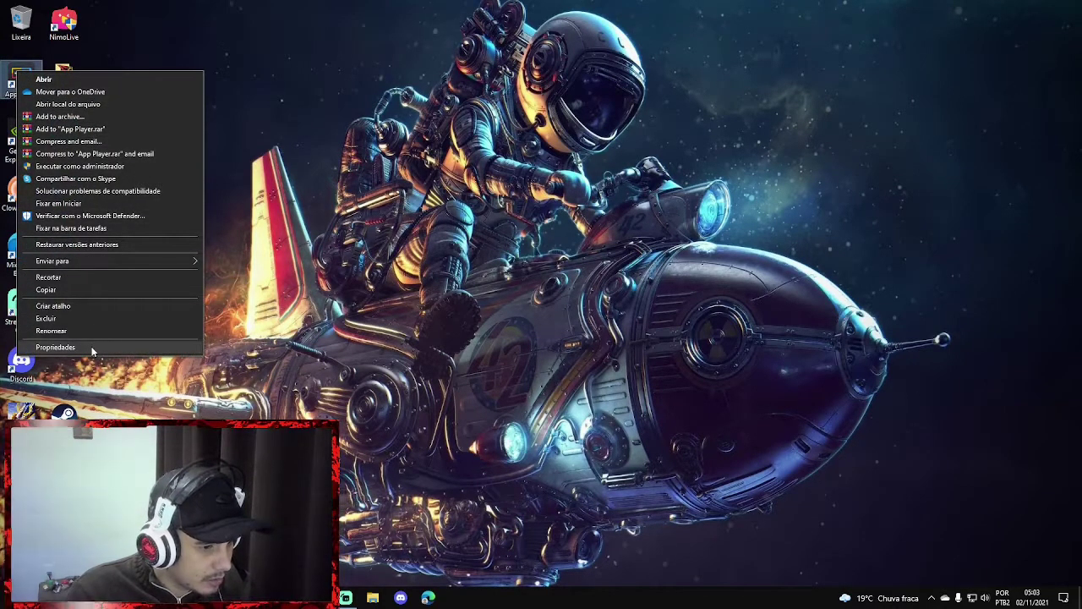
{"action": "left_click", "coordinate": [55, 346]}
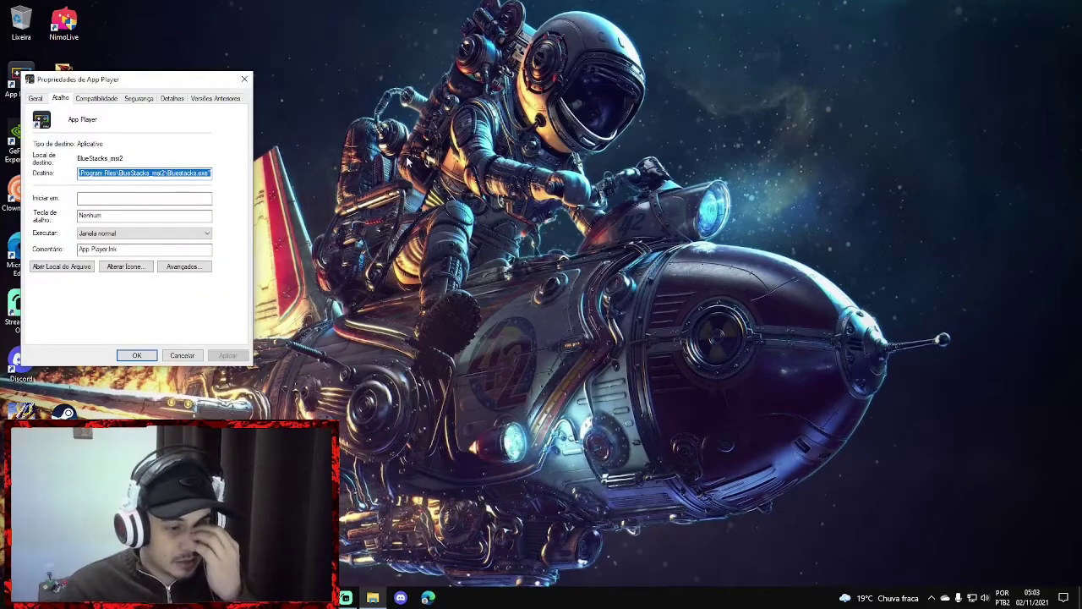
{"action": "left_click", "coordinate": [35, 98]}
{"action": "left_click", "coordinate": [90, 99]}
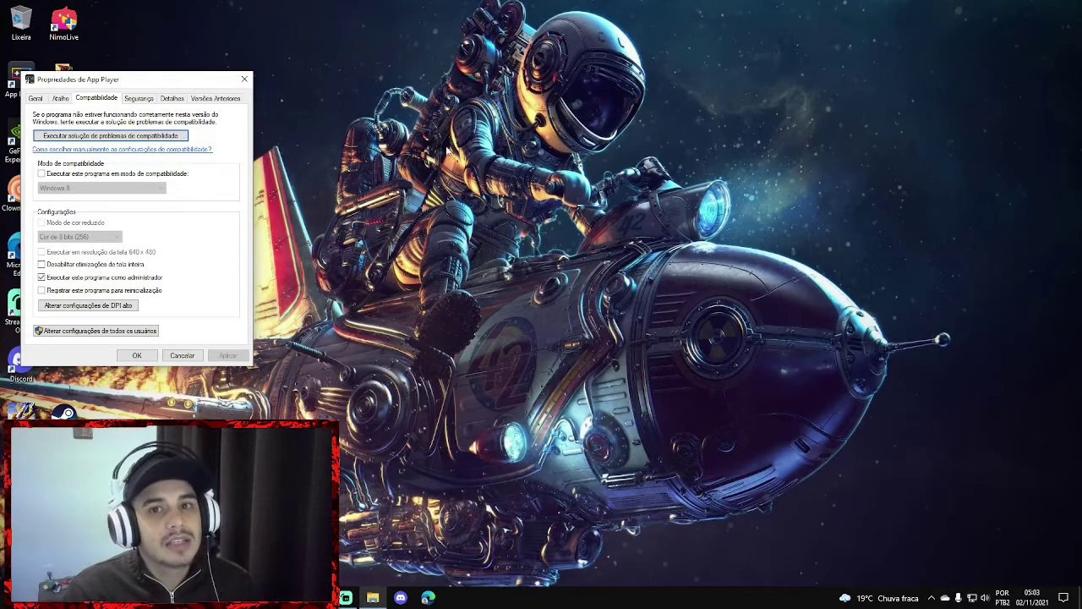
{"action": "left_click", "coordinate": [90, 306]}
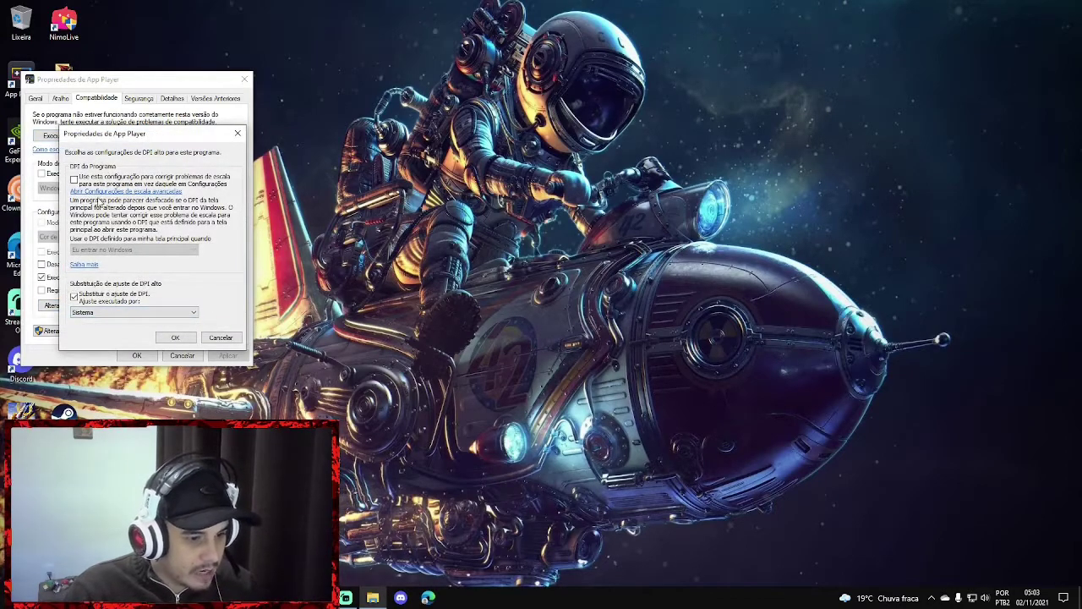
Step: Try Aplicativo and Sistema for App Player's high DPI scaling override, cancel the DPI dialog, and close the shortcut's properties
{"action": "left_click", "coordinate": [126, 314]}
{"action": "left_click", "coordinate": [134, 323]}
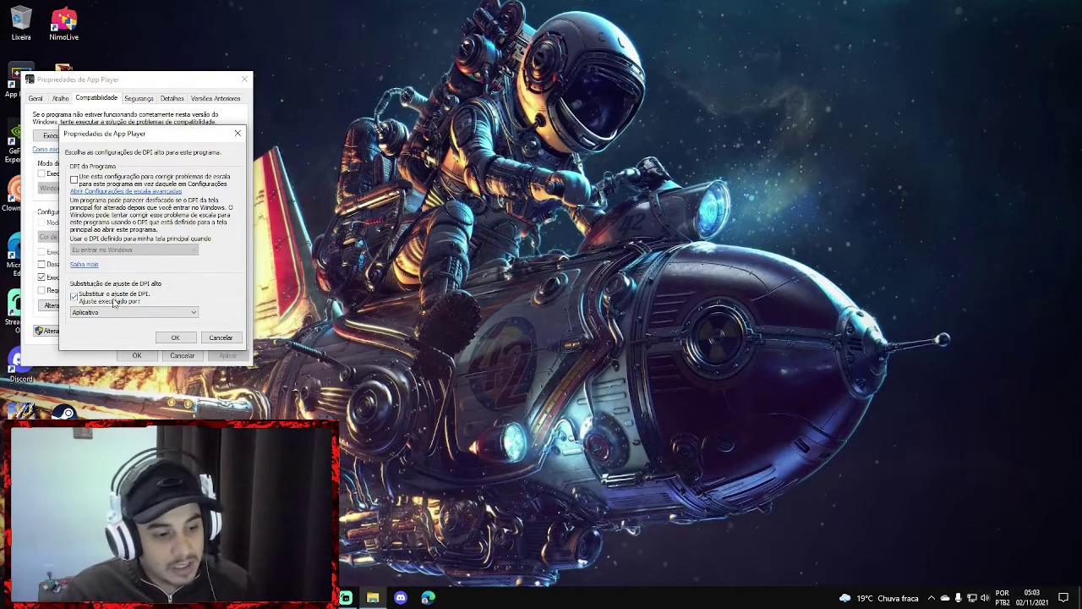
{"action": "left_click", "coordinate": [169, 311]}
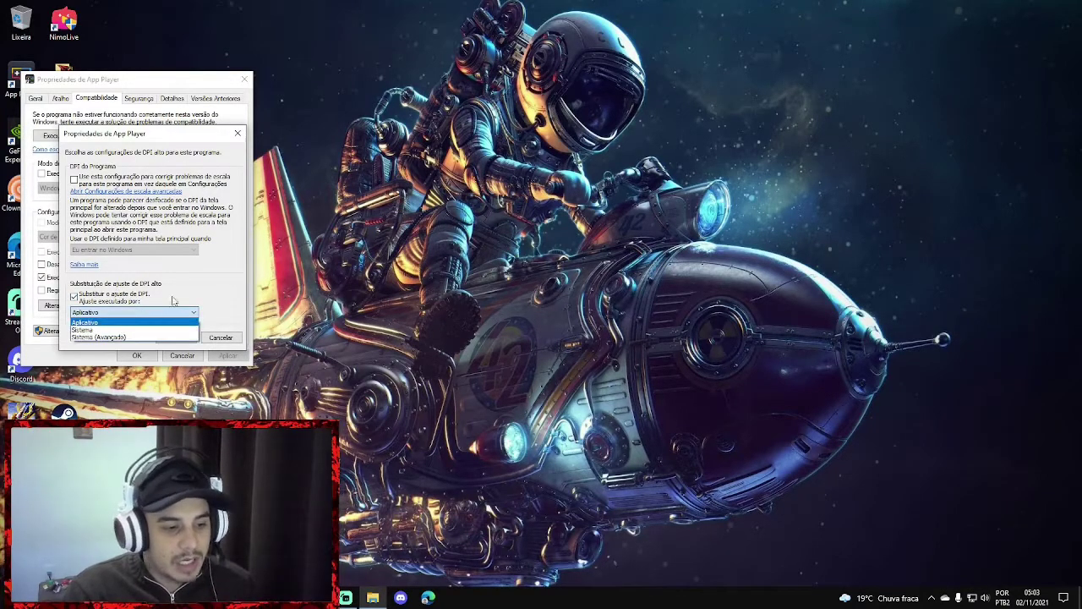
{"action": "left_click", "coordinate": [132, 330]}
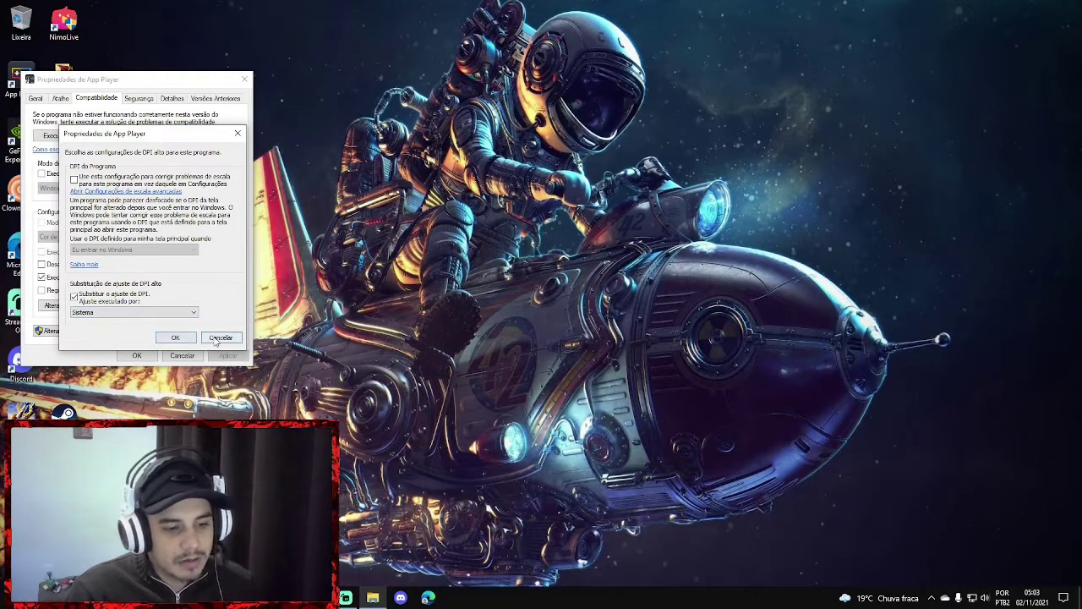
{"action": "left_click", "coordinate": [217, 336]}
{"action": "left_click", "coordinate": [137, 355]}
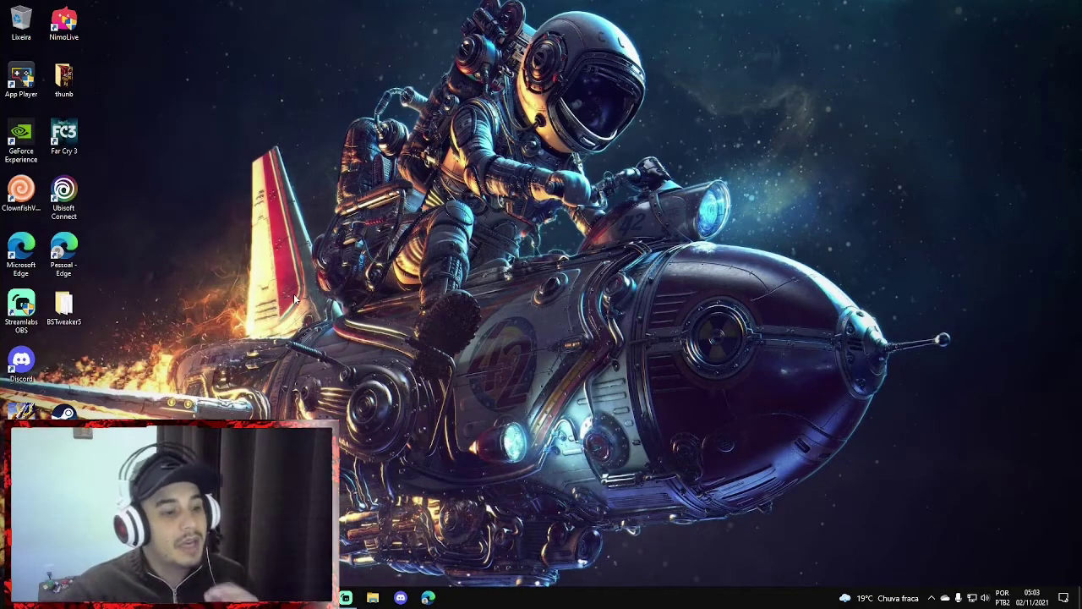
Step: Refresh the desktop and open the file location of the App Player shortcut
{"action": "right_click", "coordinate": [424, 135]}
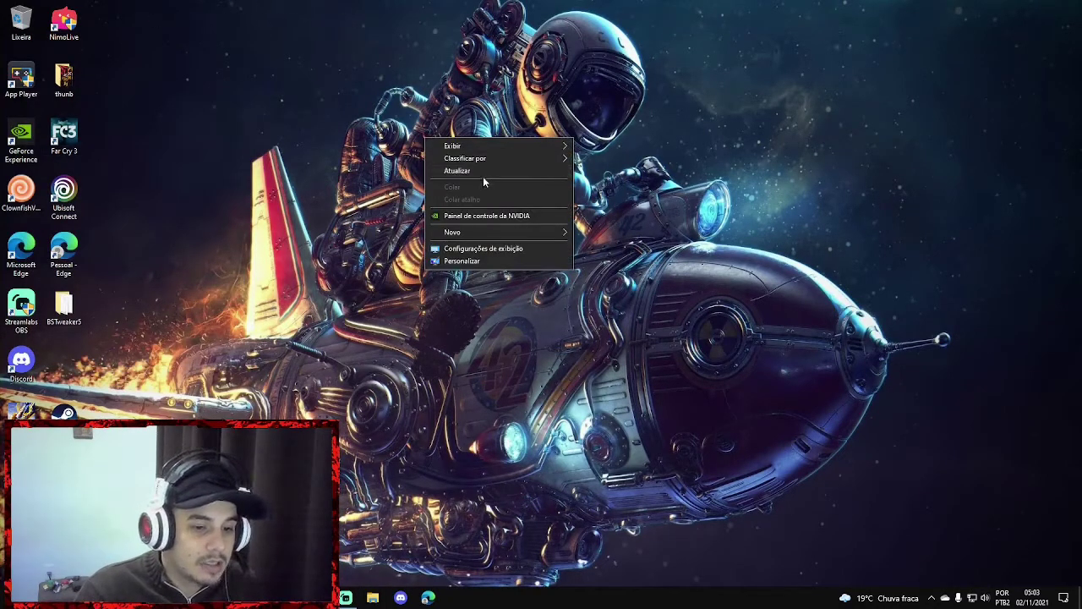
{"action": "left_click", "coordinate": [481, 172]}
{"action": "right_click", "coordinate": [29, 85]}
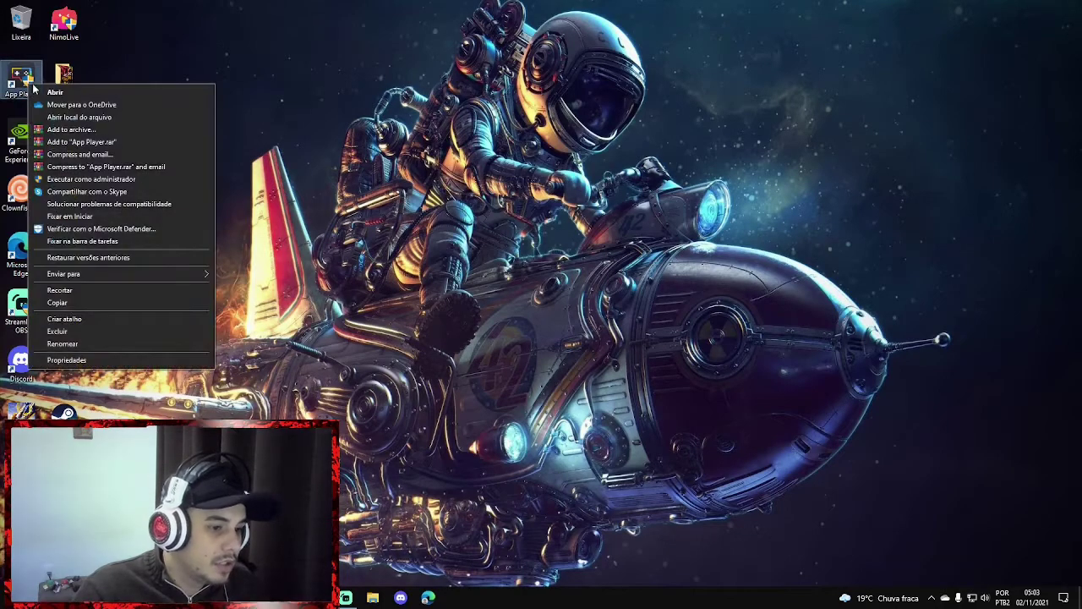
{"action": "left_click", "coordinate": [127, 116]}
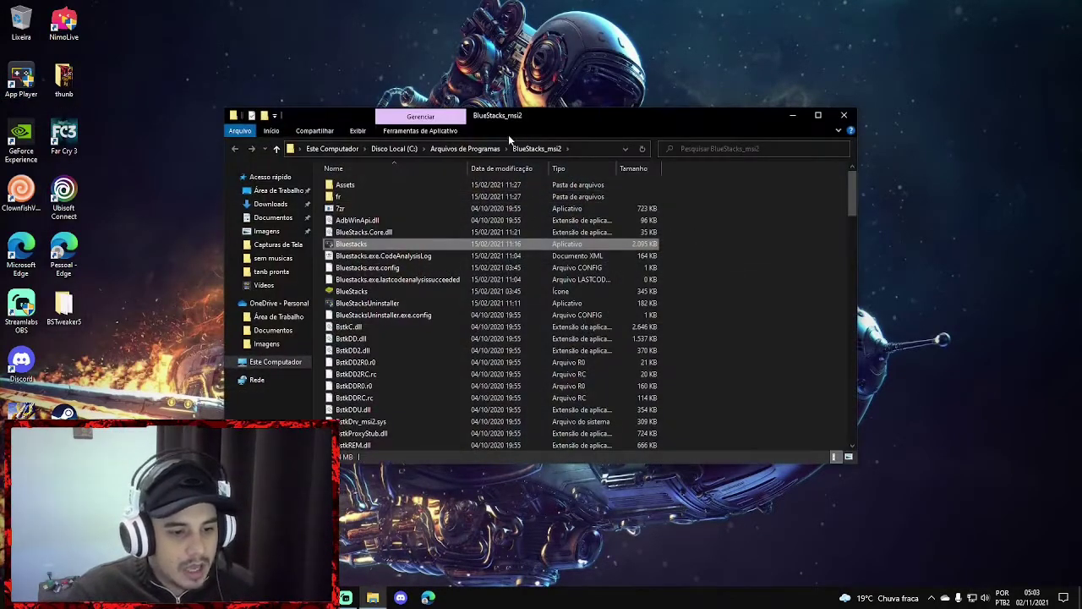
Step: Show the full path of the BlueStacks_msi2 folder, look through its files, and close the folder window
{"action": "left_click", "coordinate": [592, 148]}
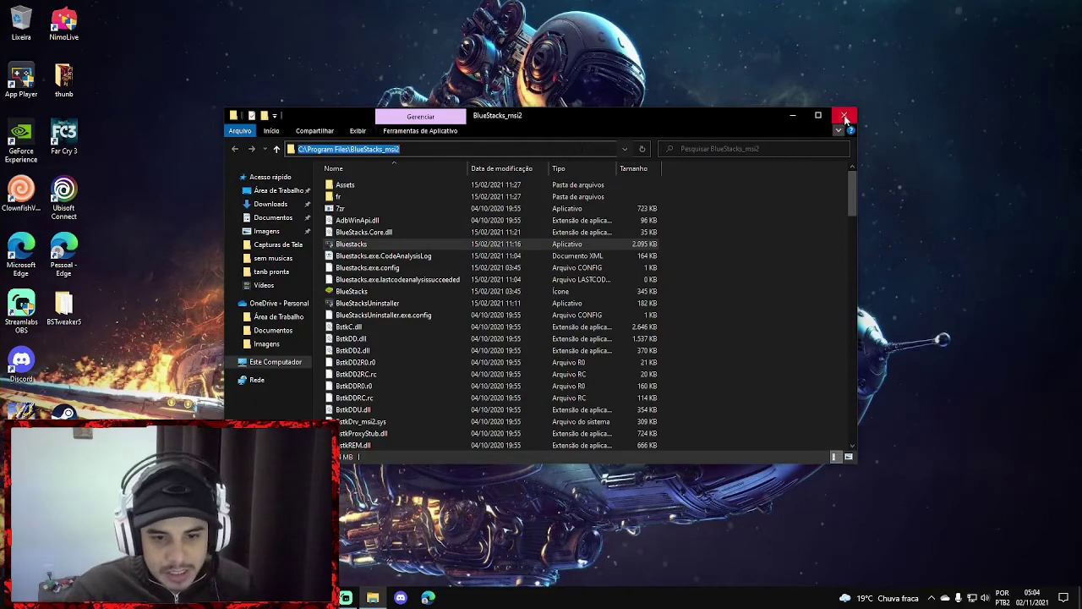
{"action": "scroll", "coordinate": [519, 363], "scroll_direction": "down", "scroll_amount": 7}
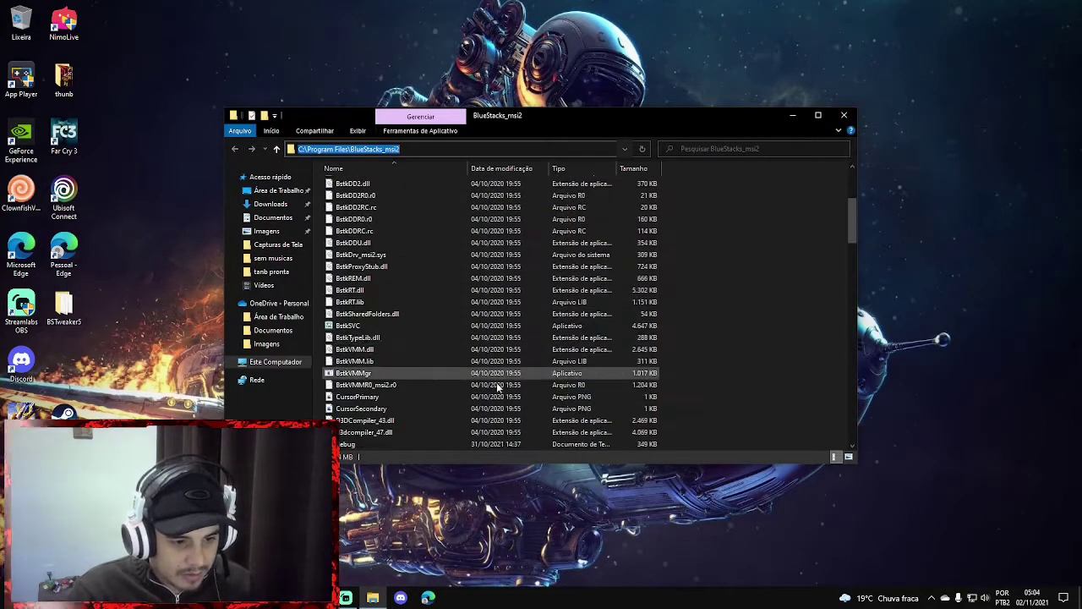
{"action": "scroll", "coordinate": [524, 338], "scroll_direction": "down", "scroll_amount": 12}
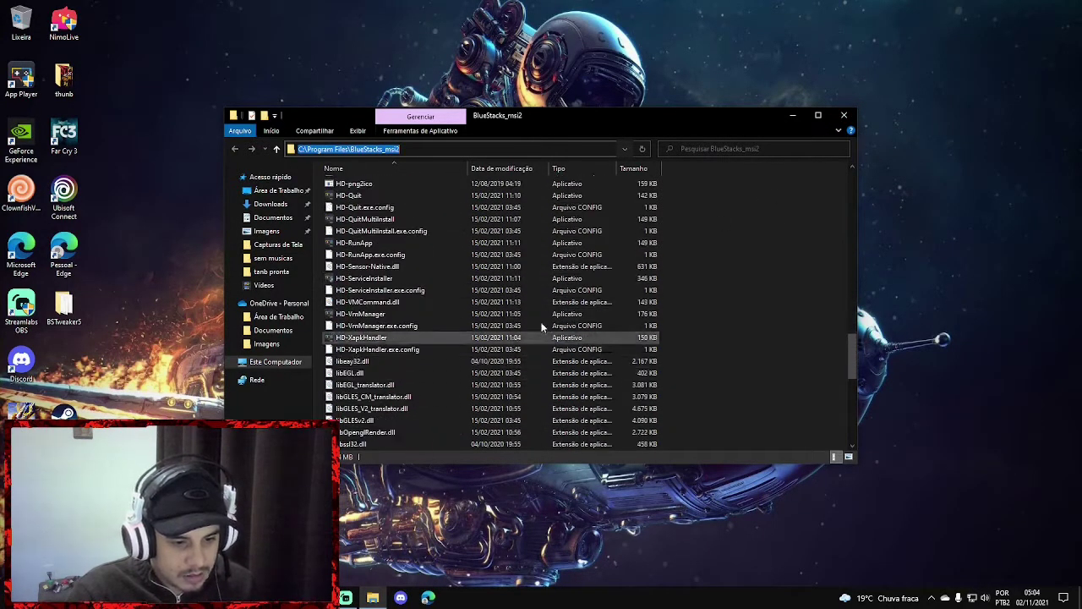
{"action": "left_click", "coordinate": [843, 117]}
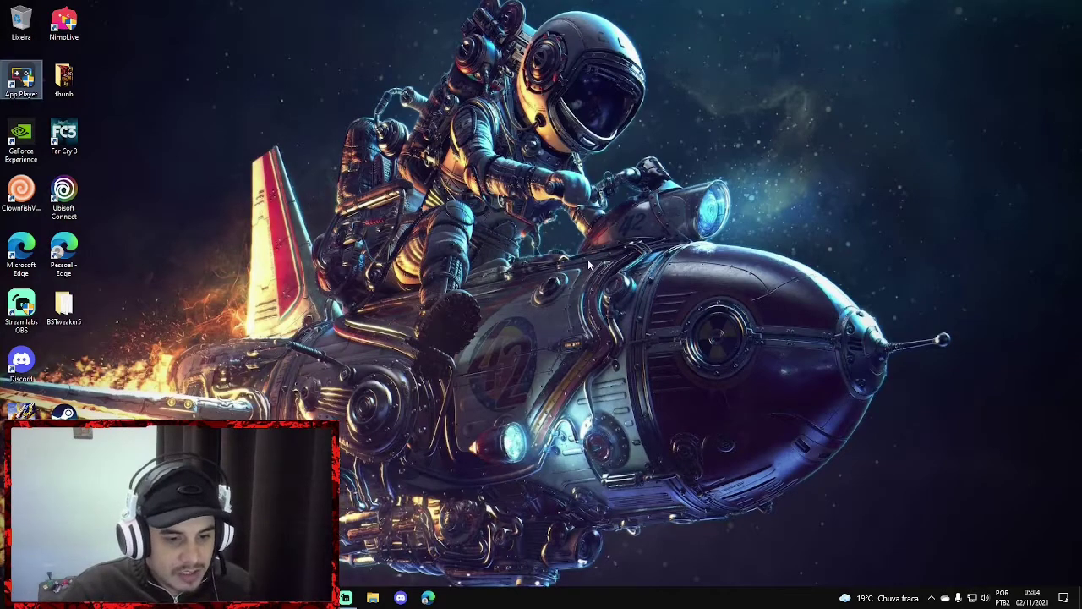
{"action": "right_click", "coordinate": [594, 195]}
{"action": "left_click", "coordinate": [648, 322]}
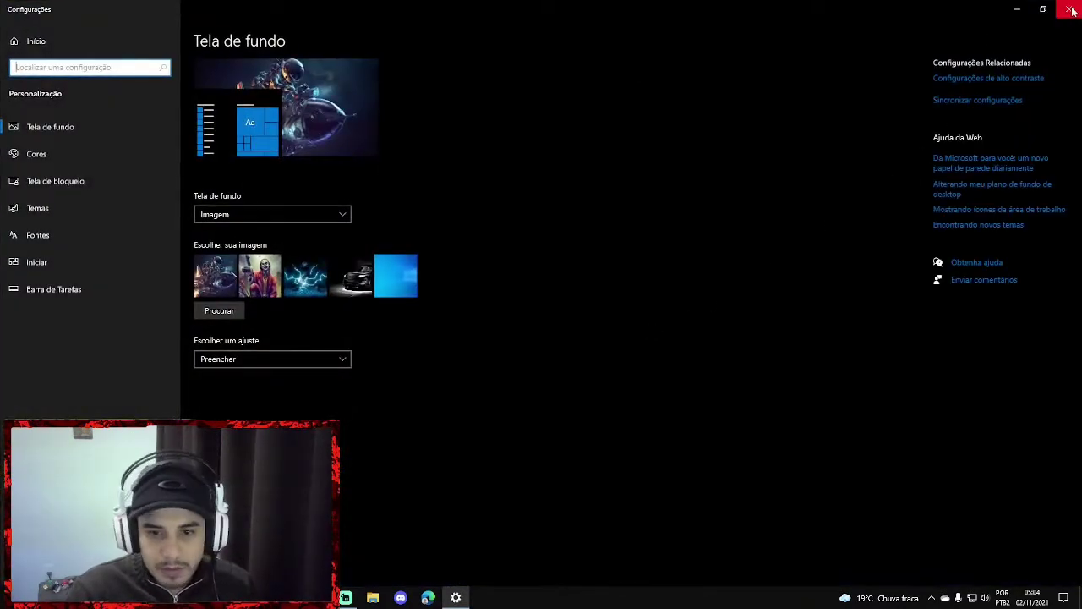
{"action": "left_click", "coordinate": [1072, 10]}
Step: Open the graphics settings within the display settings and remove the existing App Player Android Host entry
{"action": "right_click", "coordinate": [693, 197]}
{"action": "left_click", "coordinate": [771, 311]}
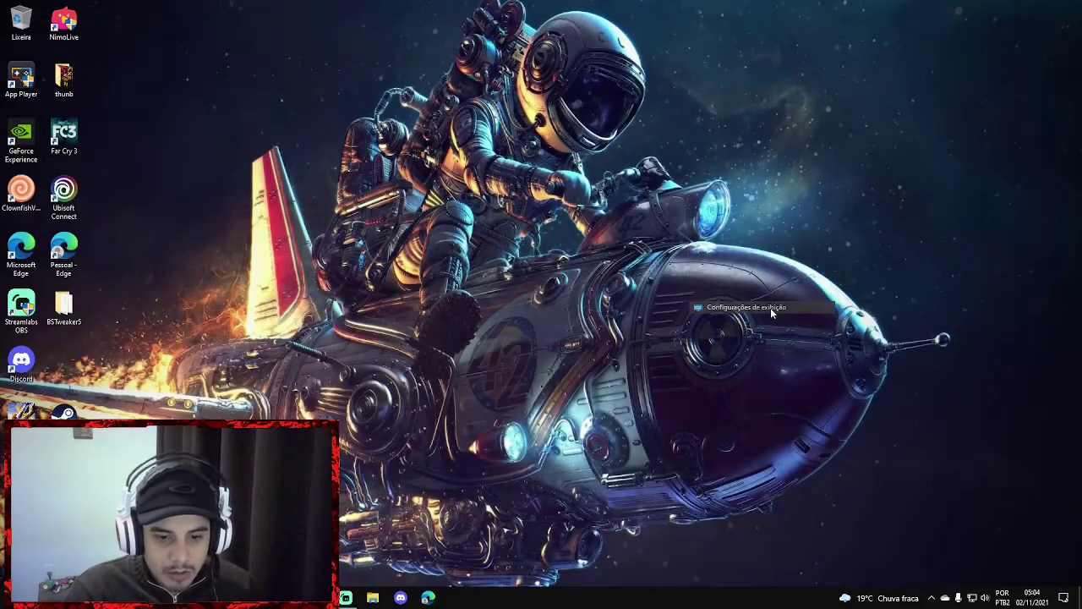
{"action": "scroll", "coordinate": [484, 389], "scroll_direction": "down", "scroll_amount": 3}
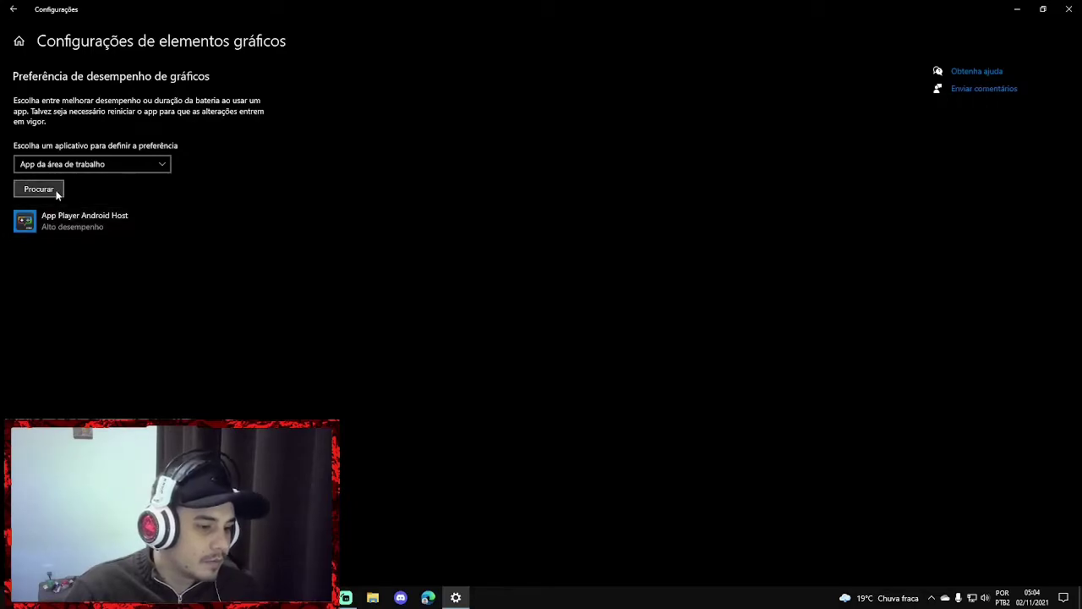
{"action": "left_click", "coordinate": [103, 221]}
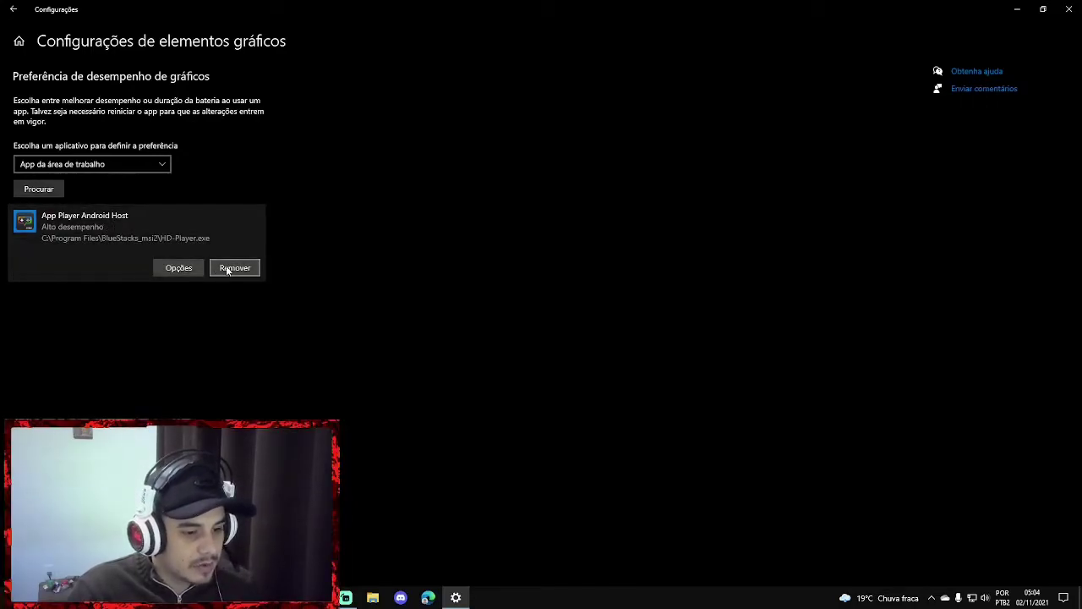
{"action": "left_click", "coordinate": [238, 268]}
Step: Add HD-Player from C:\Program Files\BlueStacks_msi2 as a desktop app in the graphics performance preferences
{"action": "left_click", "coordinate": [47, 189]}
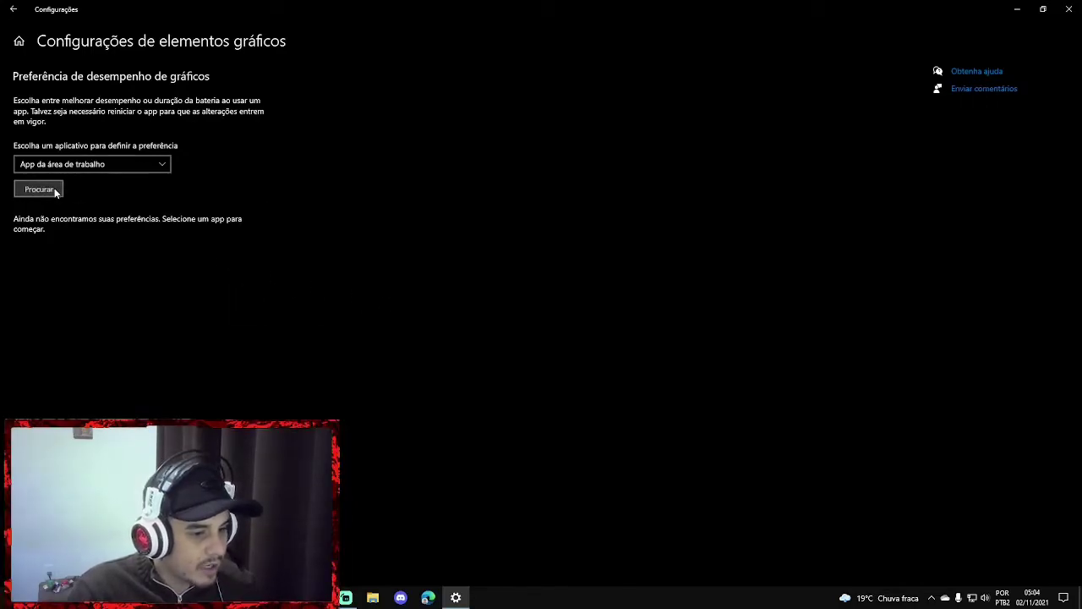
{"action": "left_click", "coordinate": [339, 31]}
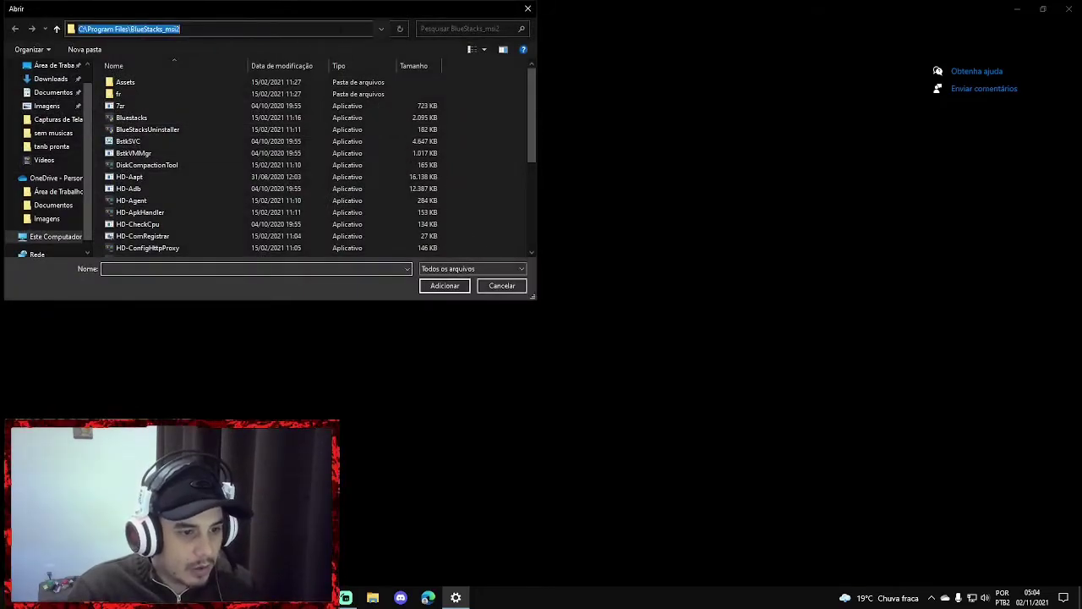
{"action": "left_click", "coordinate": [340, 30]}
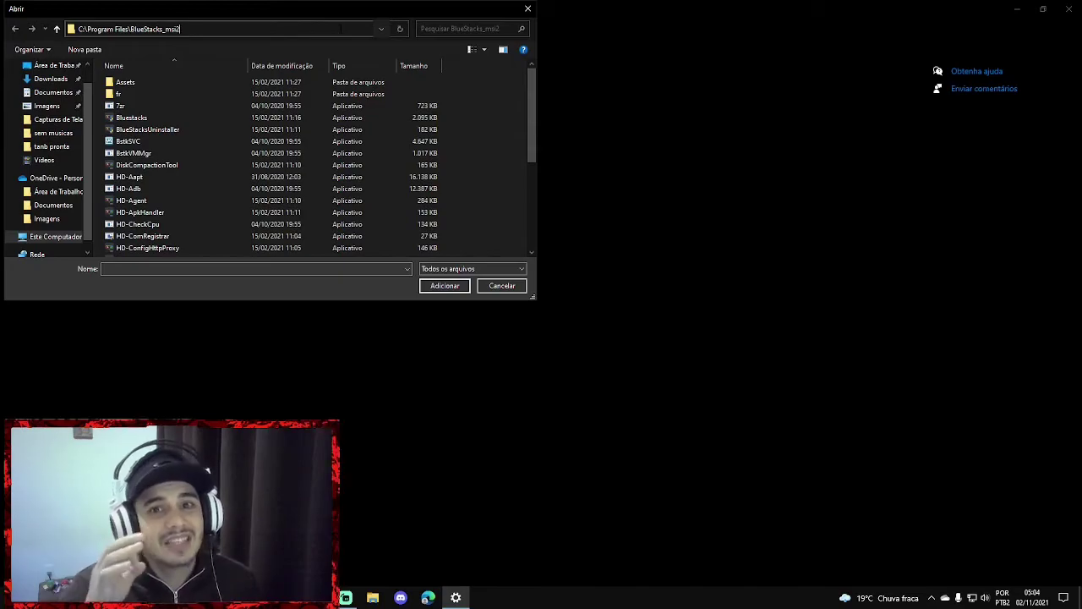
{"action": "key", "text": "Escape"}
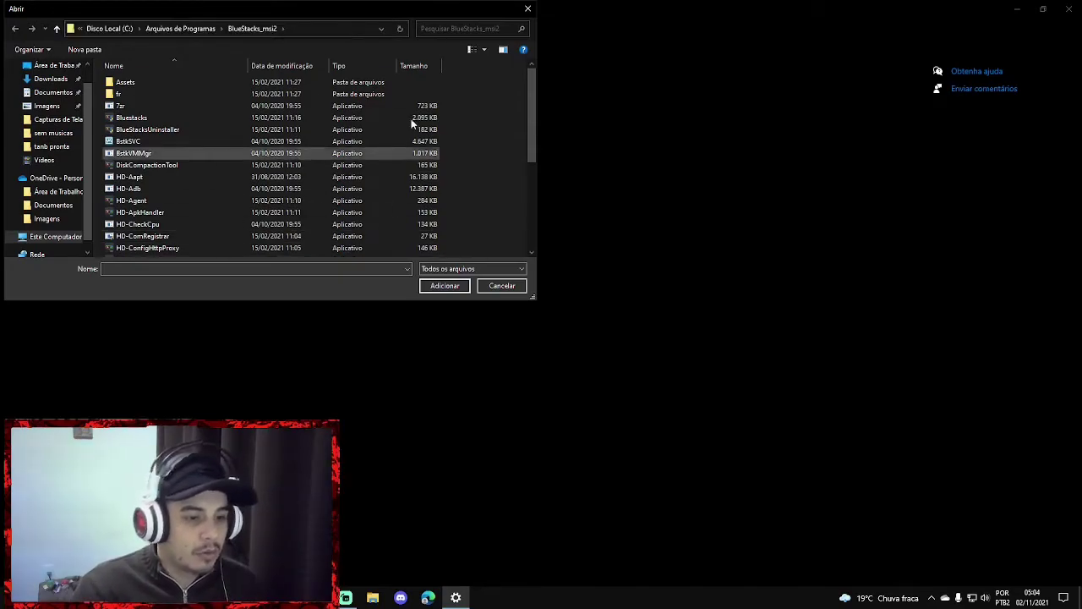
{"action": "left_click_drag", "start_coordinate": [532, 126], "coordinate": [531, 146]}
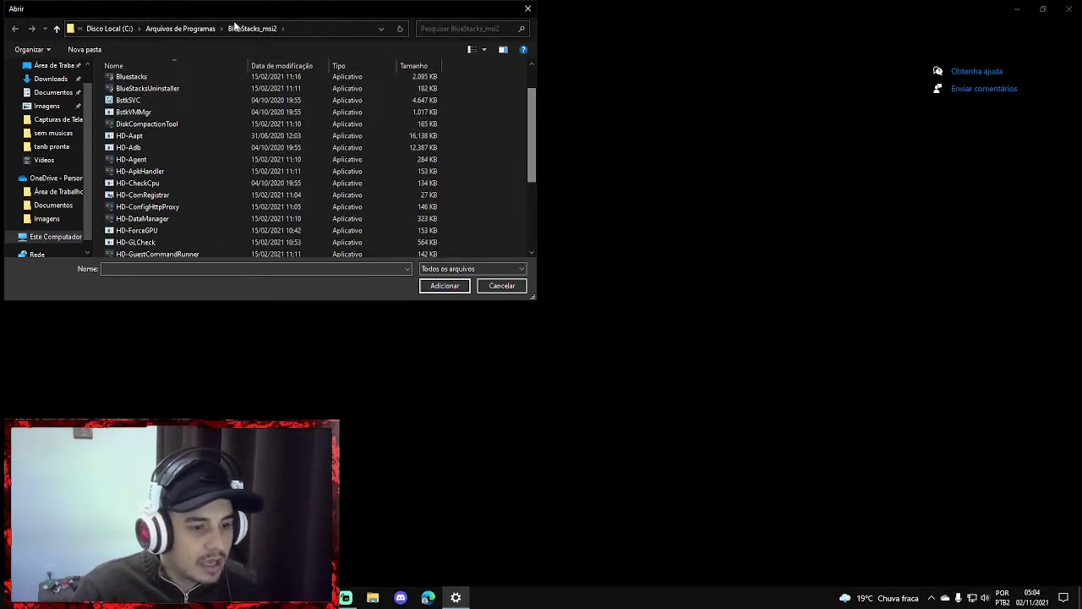
{"action": "scroll", "coordinate": [376, 115], "scroll_direction": "down", "scroll_amount": 3}
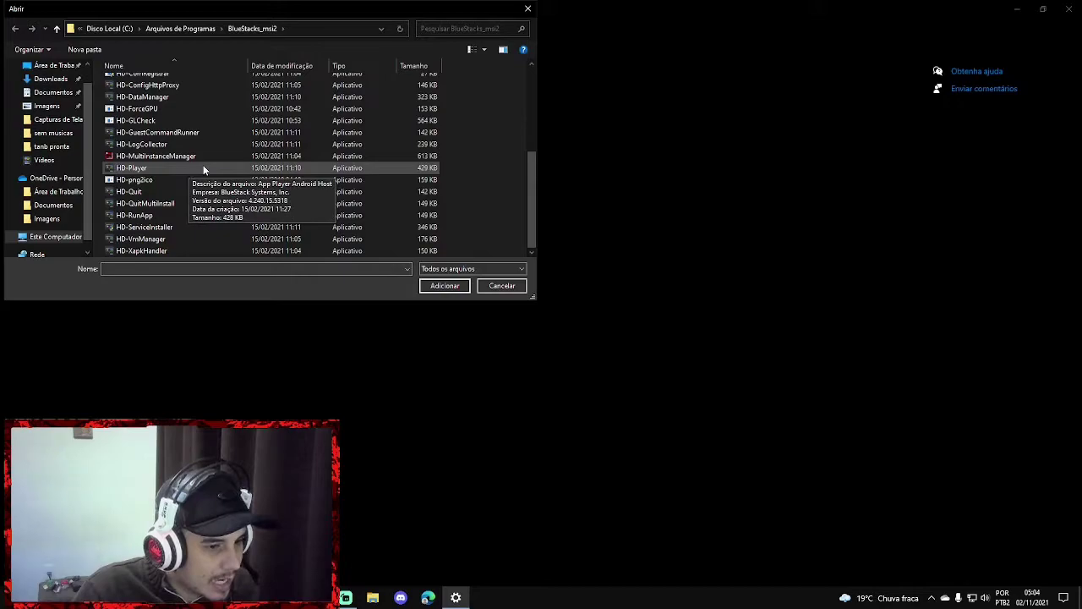
{"action": "left_click", "coordinate": [203, 166]}
{"action": "left_click", "coordinate": [431, 289]}
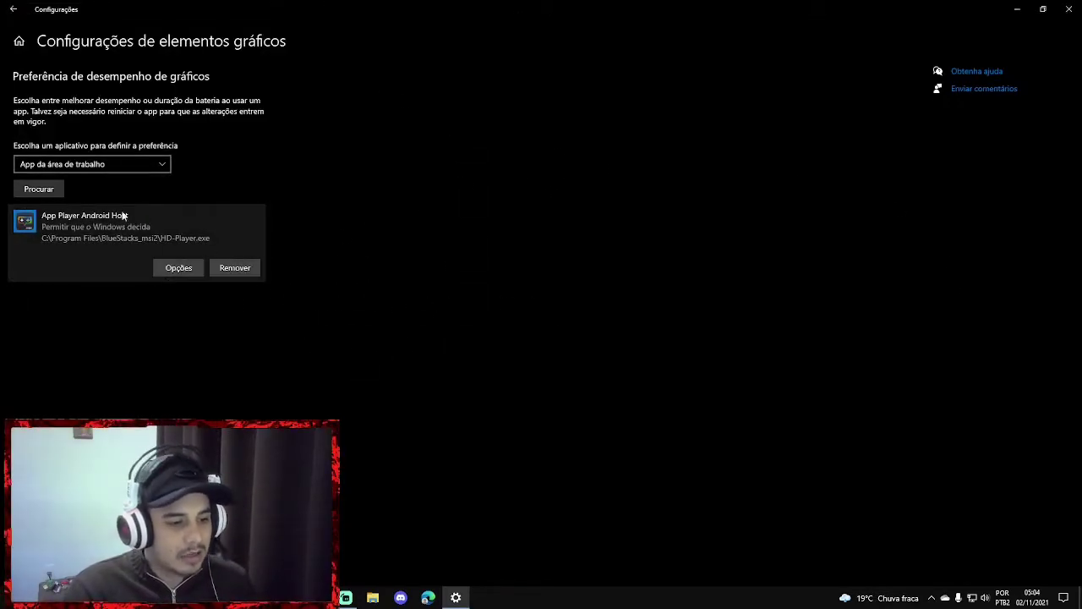
Step: Set the graphics preference of App Player Android Host to Alto desempenho and save it
{"action": "left_click", "coordinate": [180, 269]}
{"action": "left_click", "coordinate": [457, 319]}
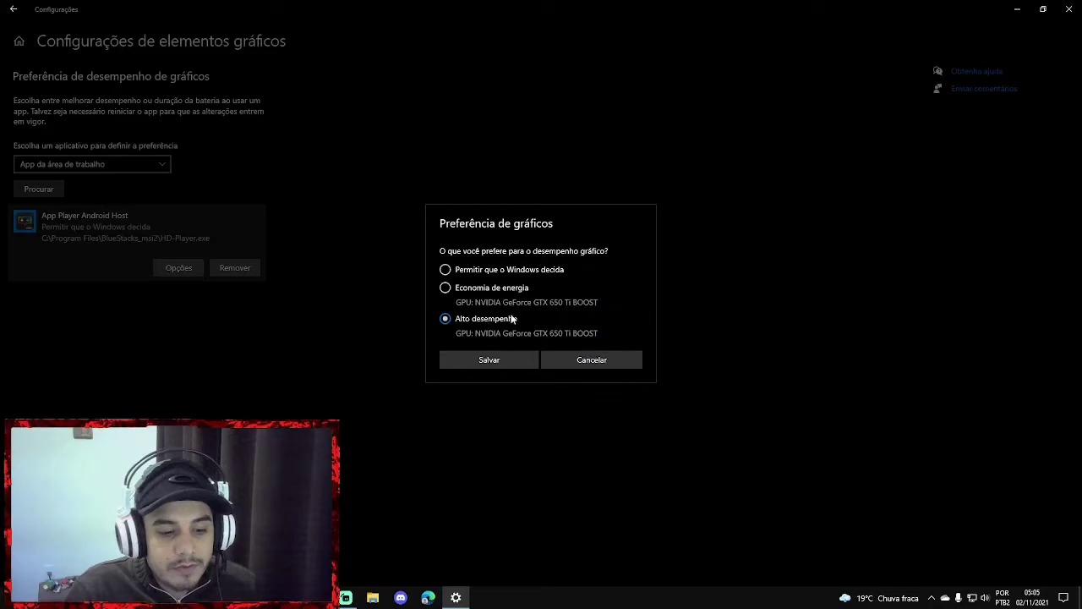
{"action": "left_click", "coordinate": [481, 361]}
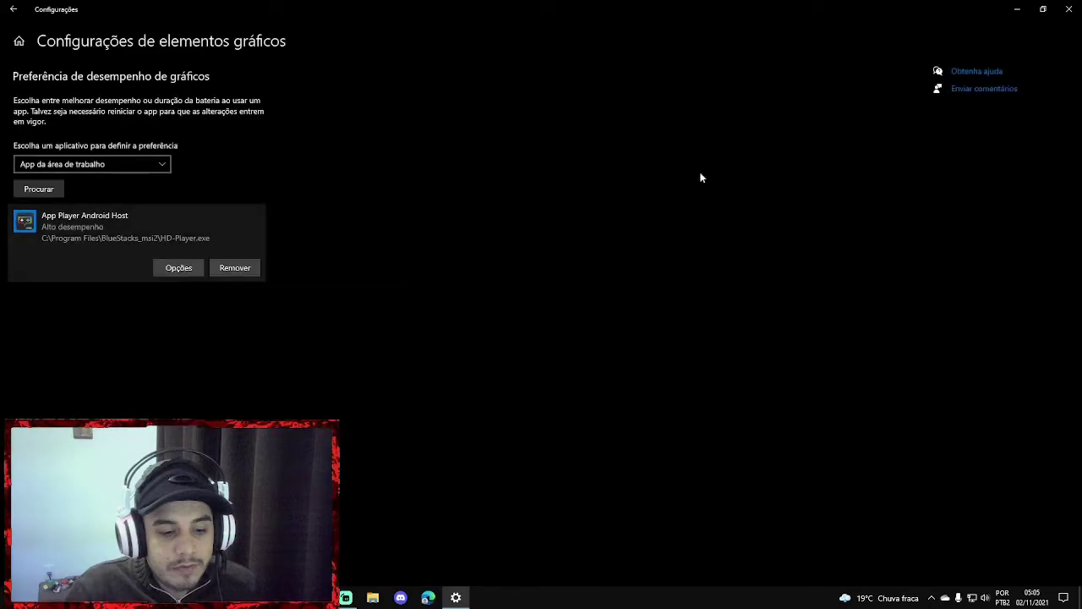
Step: Close the Configurações window and refresh the desktop
{"action": "left_click", "coordinate": [1068, 9]}
{"action": "right_click", "coordinate": [551, 95]}
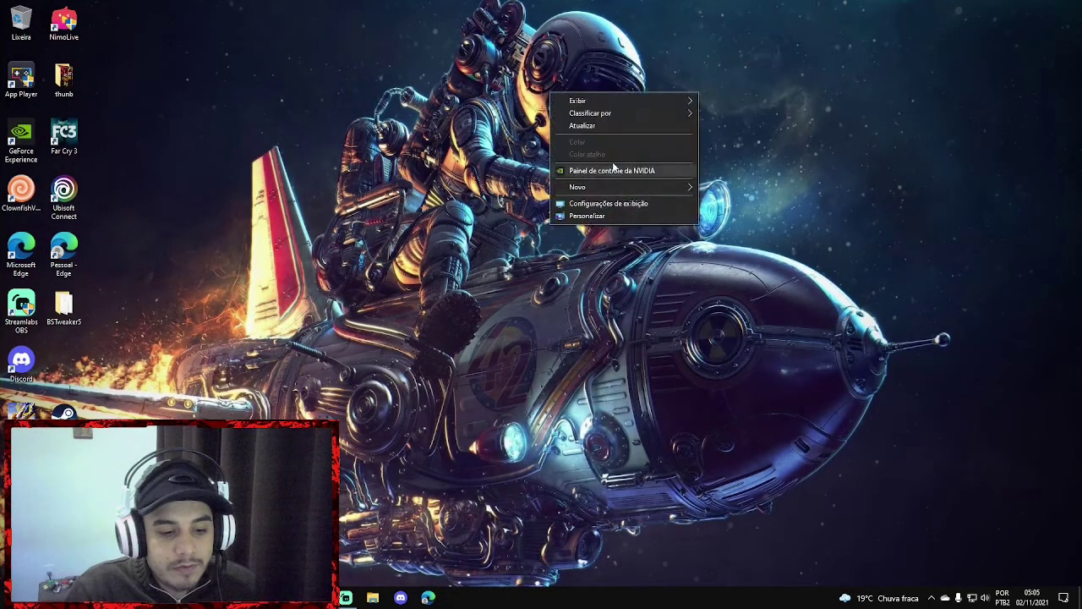
{"action": "left_click", "coordinate": [605, 128]}
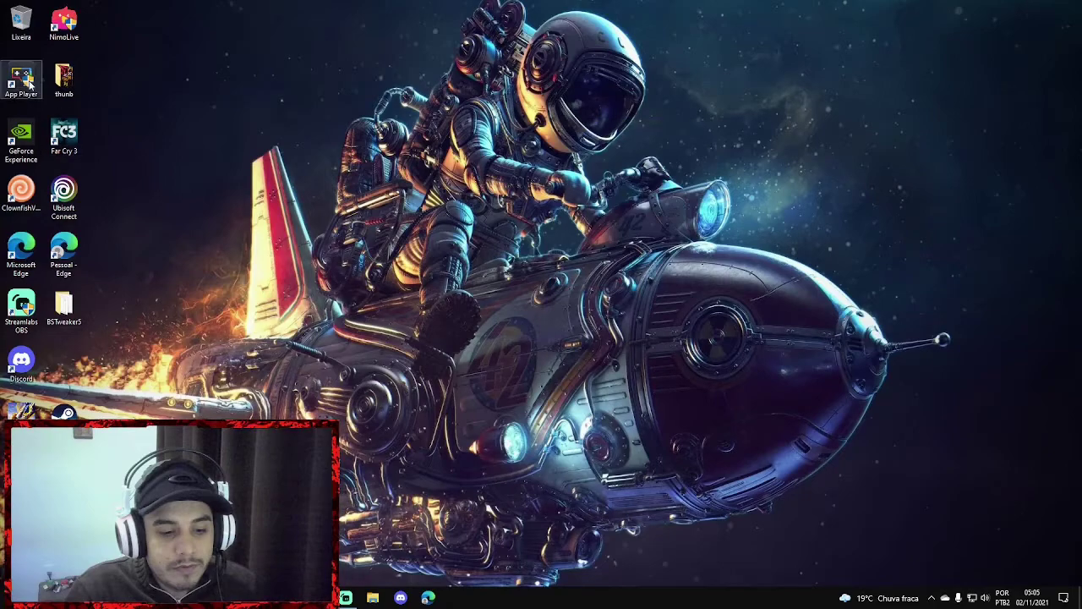
Step: Look through the Downloads folder in File Explorer for the BSTweaker51610 folder and close the window
{"action": "left_click", "coordinate": [371, 598]}
{"action": "scroll", "coordinate": [381, 270], "scroll_direction": "down", "scroll_amount": 5}
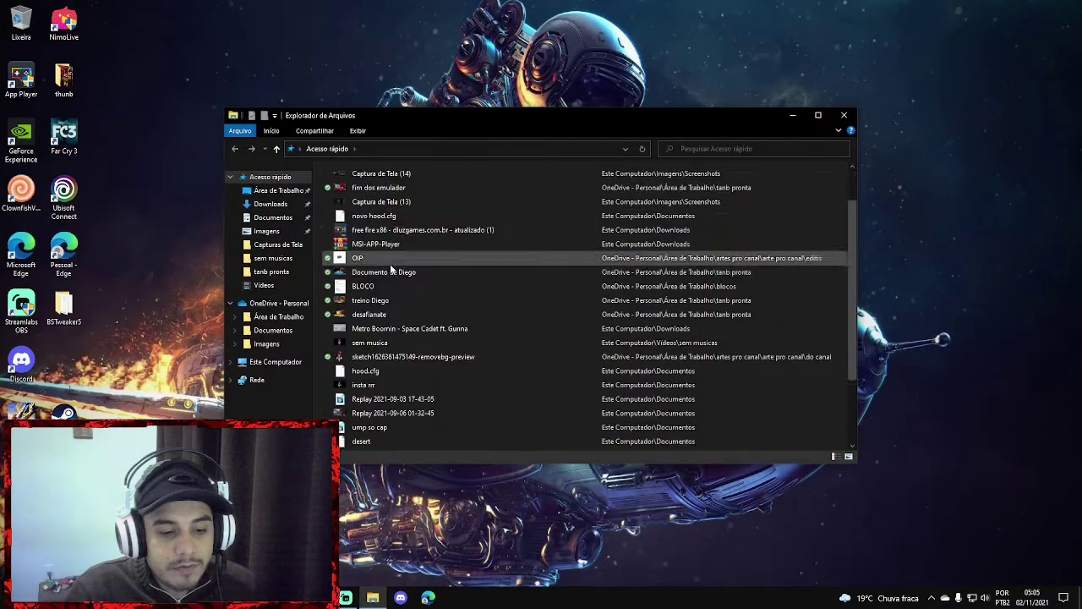
{"action": "left_click", "coordinate": [268, 206]}
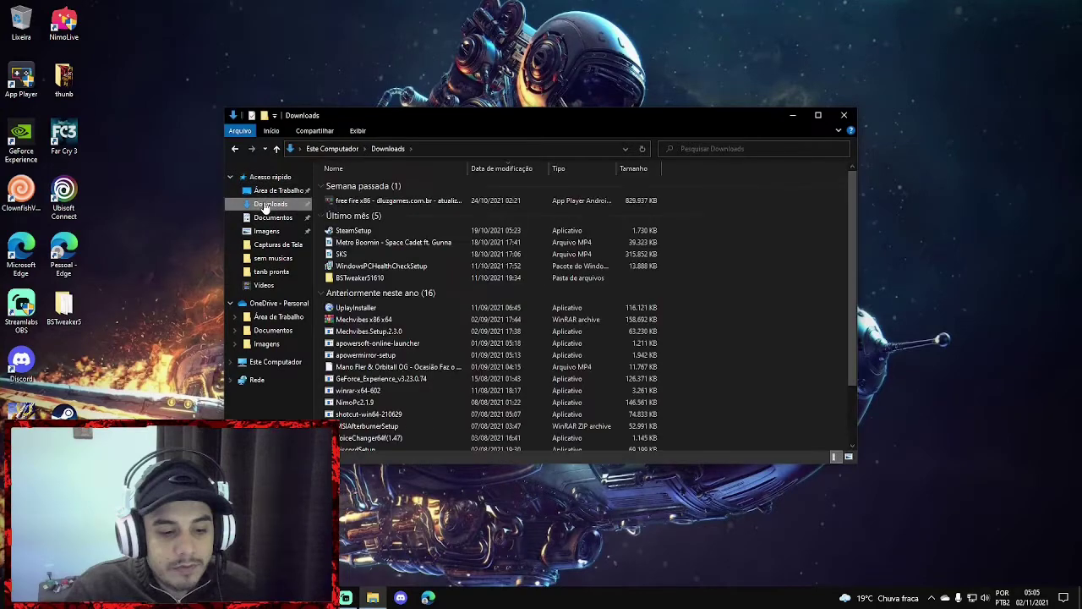
{"action": "scroll", "coordinate": [412, 230], "scroll_direction": "down", "scroll_amount": 2}
{"action": "scroll", "coordinate": [413, 233], "scroll_direction": "up", "scroll_amount": 2}
{"action": "double_click", "coordinate": [409, 279]}
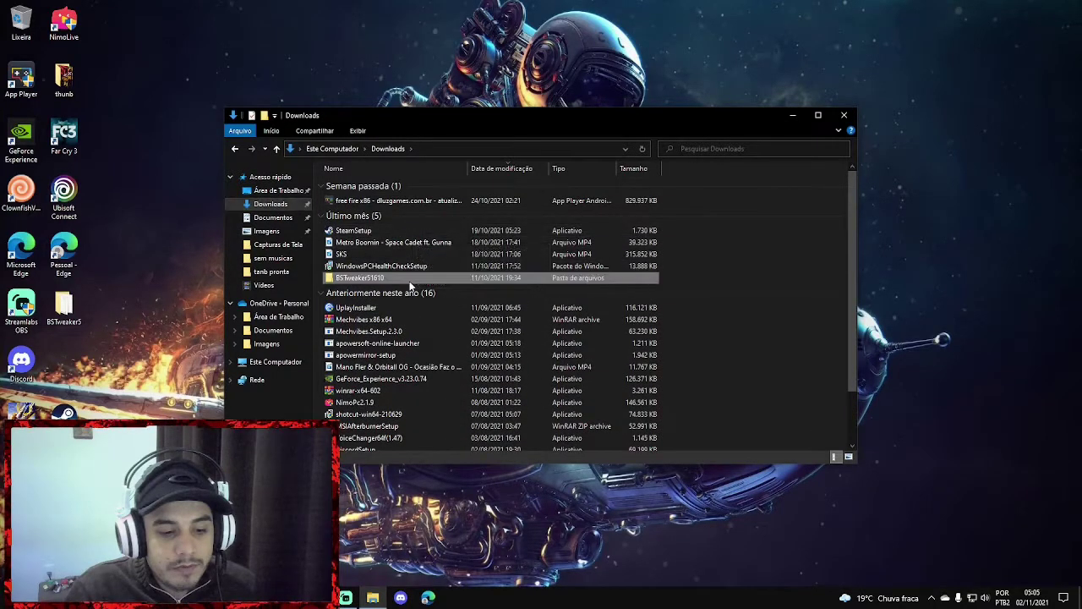
{"action": "left_click", "coordinate": [844, 115]}
Step: Refresh the desktop
{"action": "right_click", "coordinate": [542, 241]}
{"action": "left_click", "coordinate": [816, 282]}
{"action": "right_click", "coordinate": [577, 218]}
{"action": "left_click", "coordinate": [654, 259]}
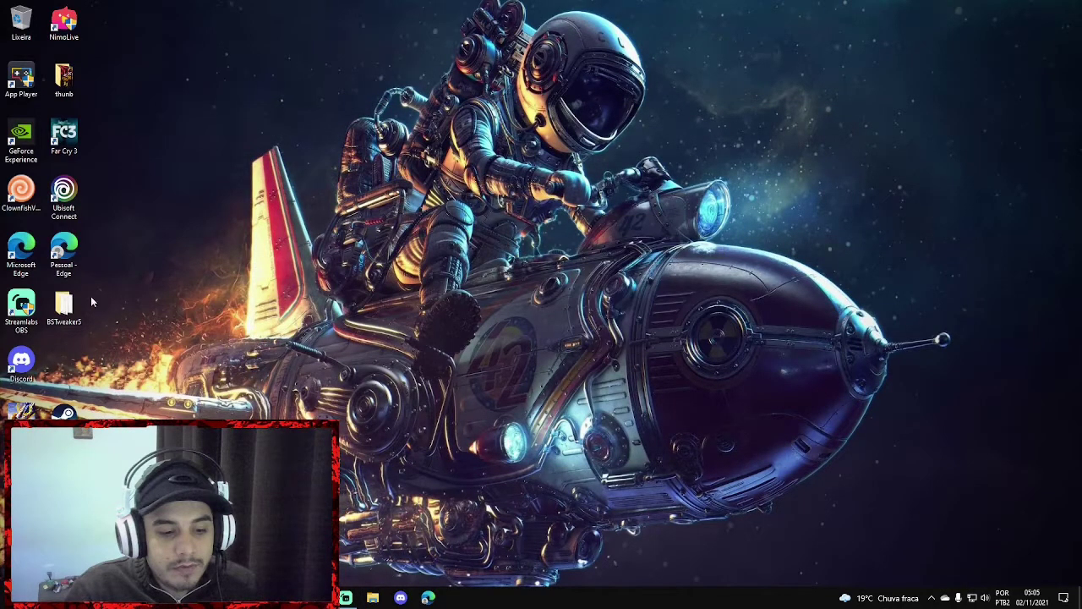
Step: Run BlueStacks Tweaker from the BSTweaker5 desktop folder and start Free Fire in the MSI App Player
{"action": "double_click", "coordinate": [63, 306]}
{"action": "double_click", "coordinate": [384, 245]}
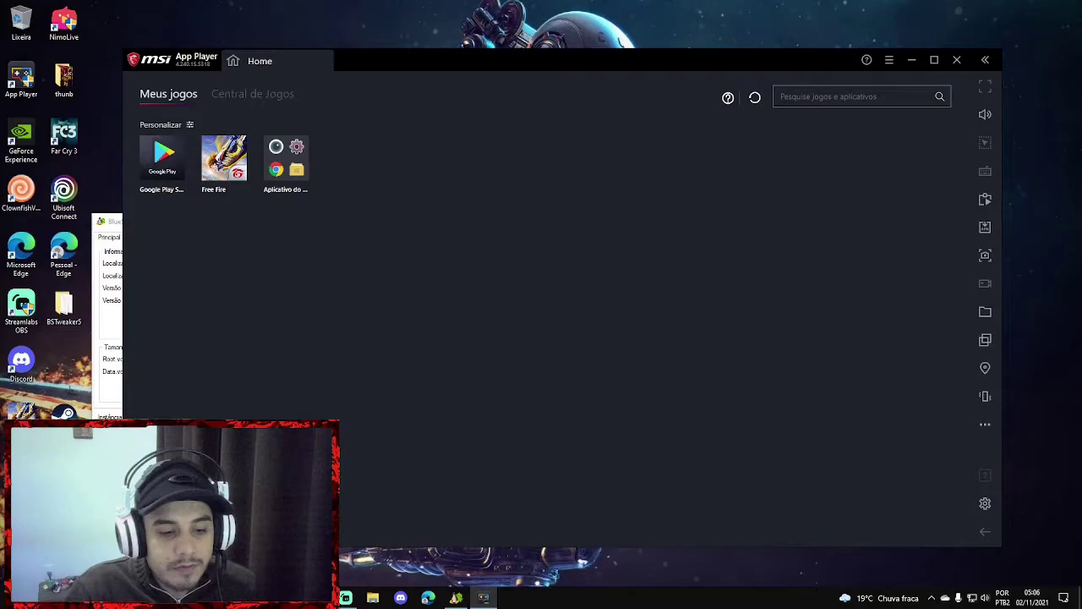
{"action": "left_click", "coordinate": [224, 159]}
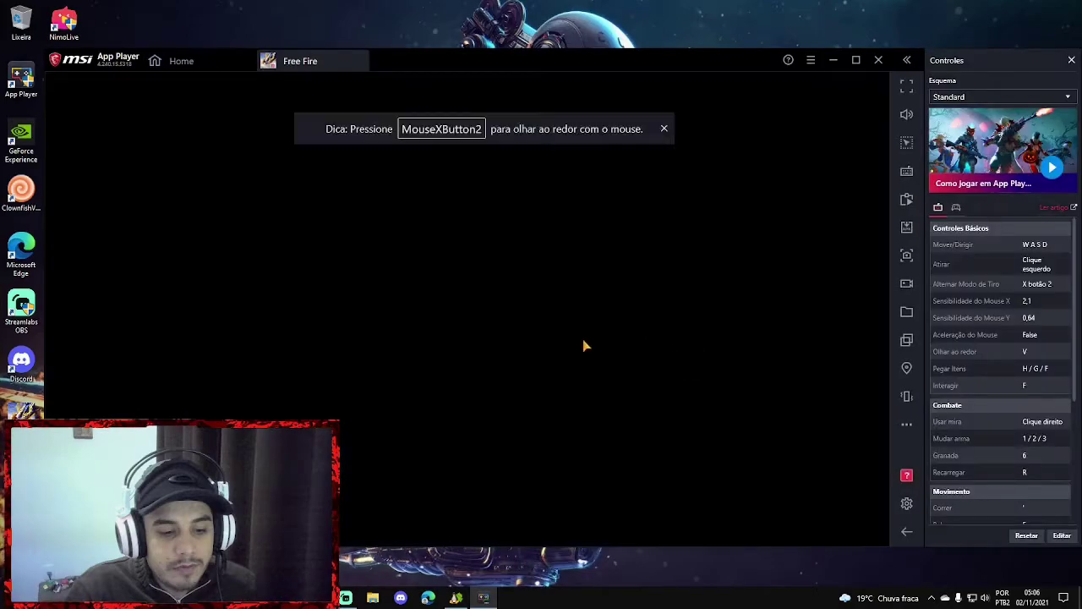